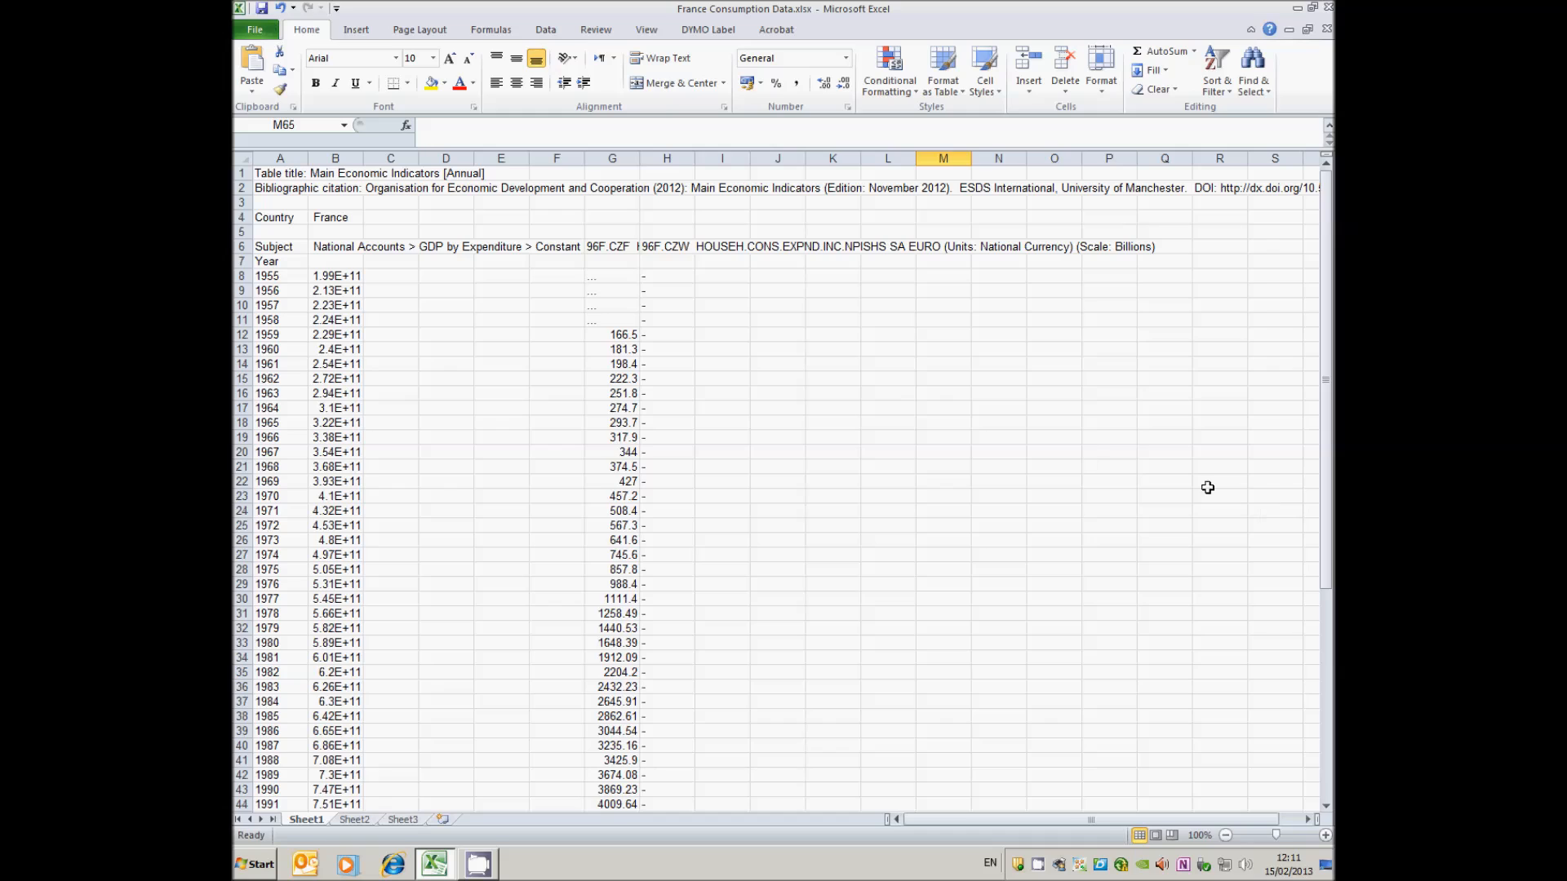
- Convert France's constant-price consumption to billions in column C with +B8/10^9 in C8, filled down to C64
click(338, 245)
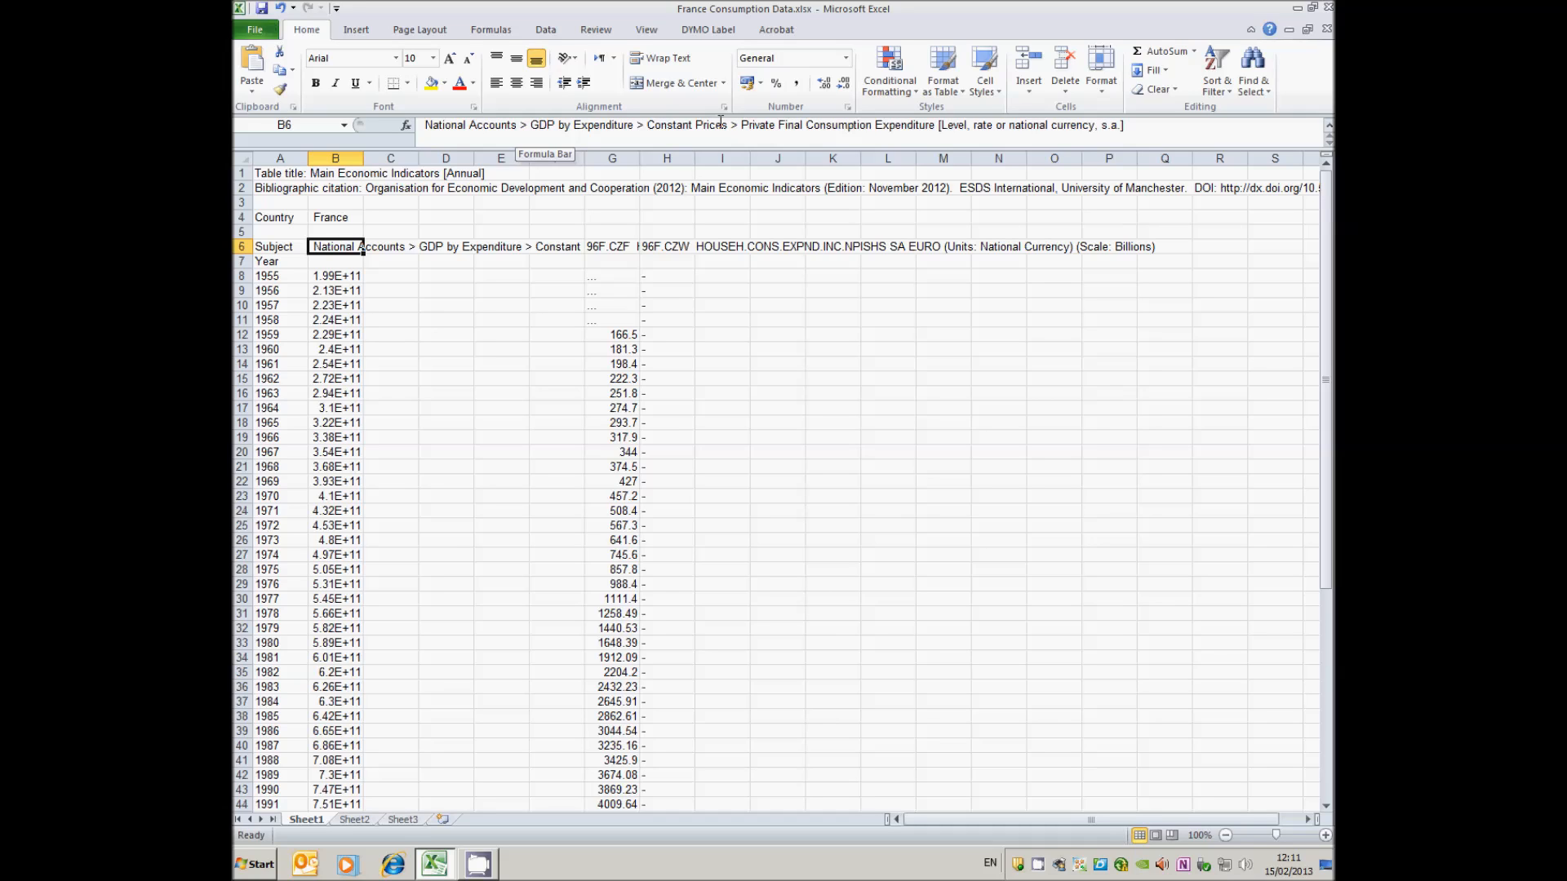
click(328, 279)
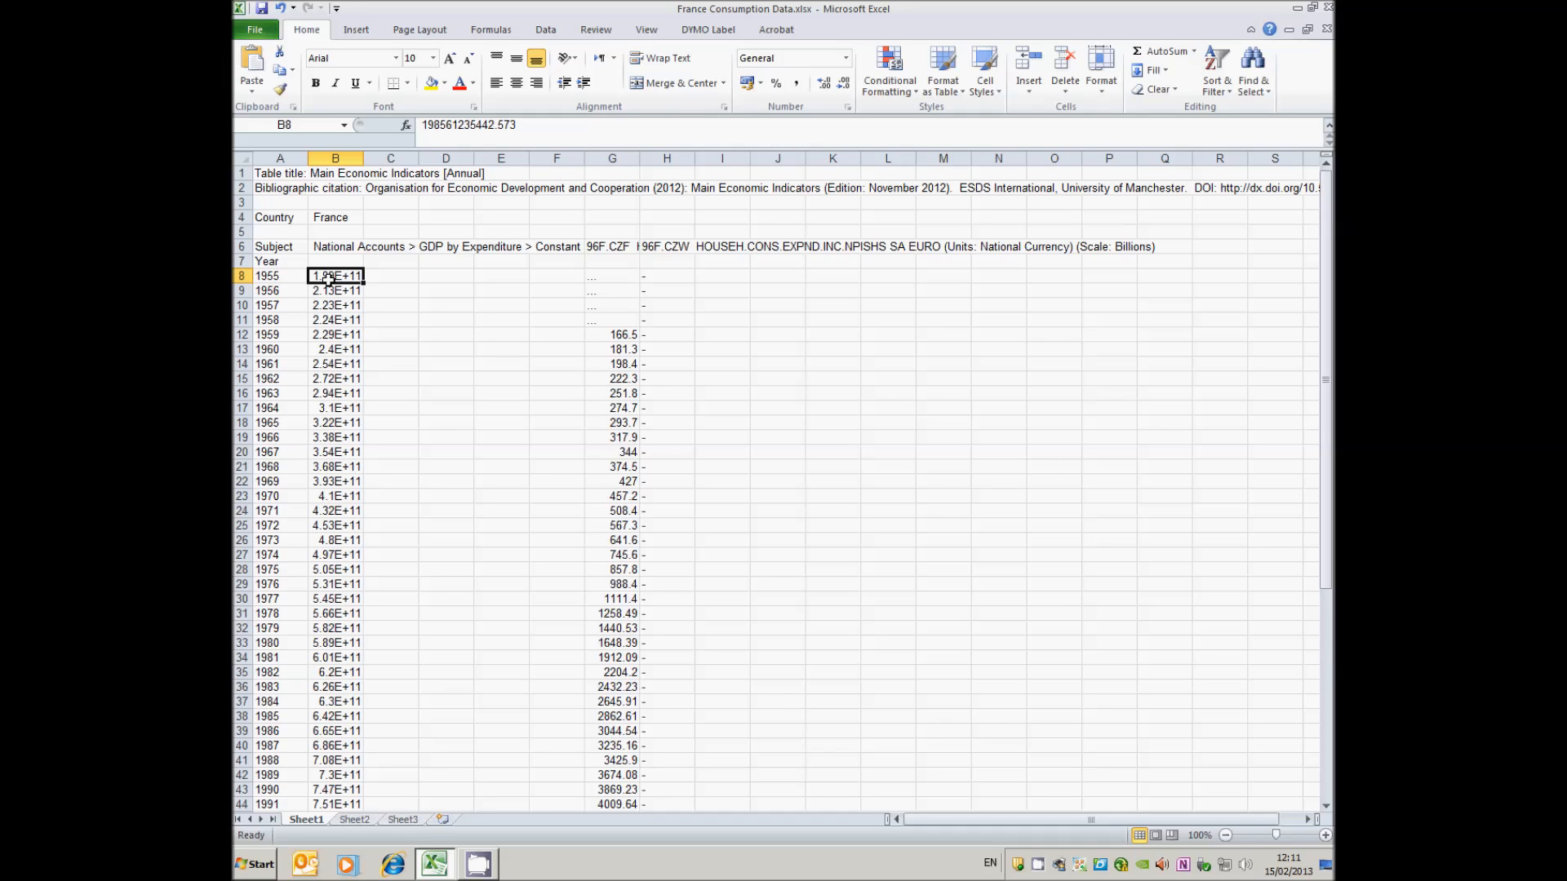
click(390, 280)
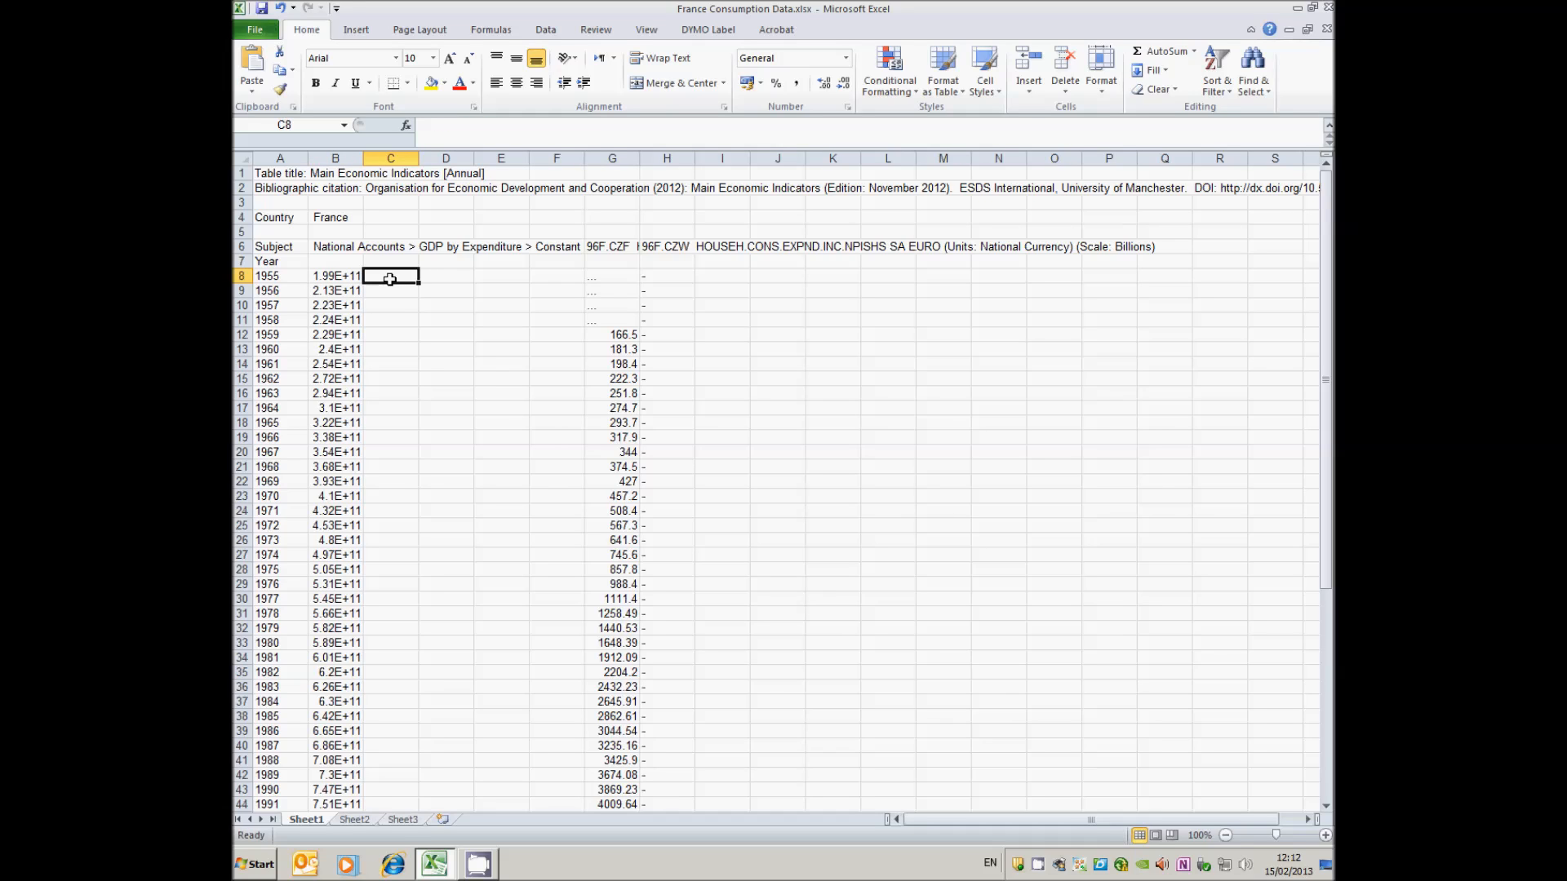
text(+)
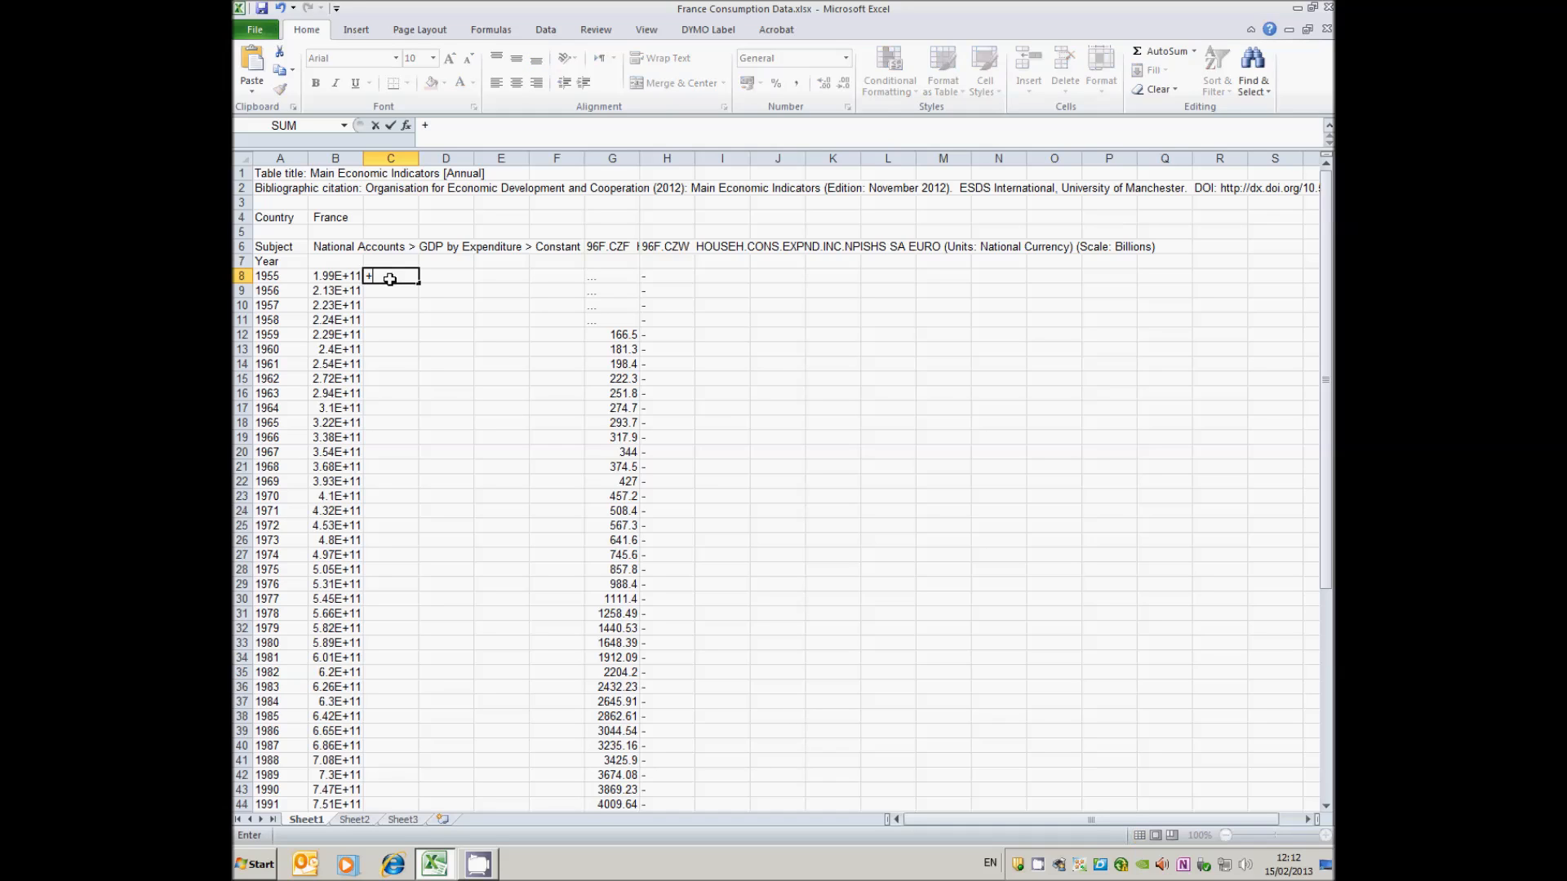
click(333, 280)
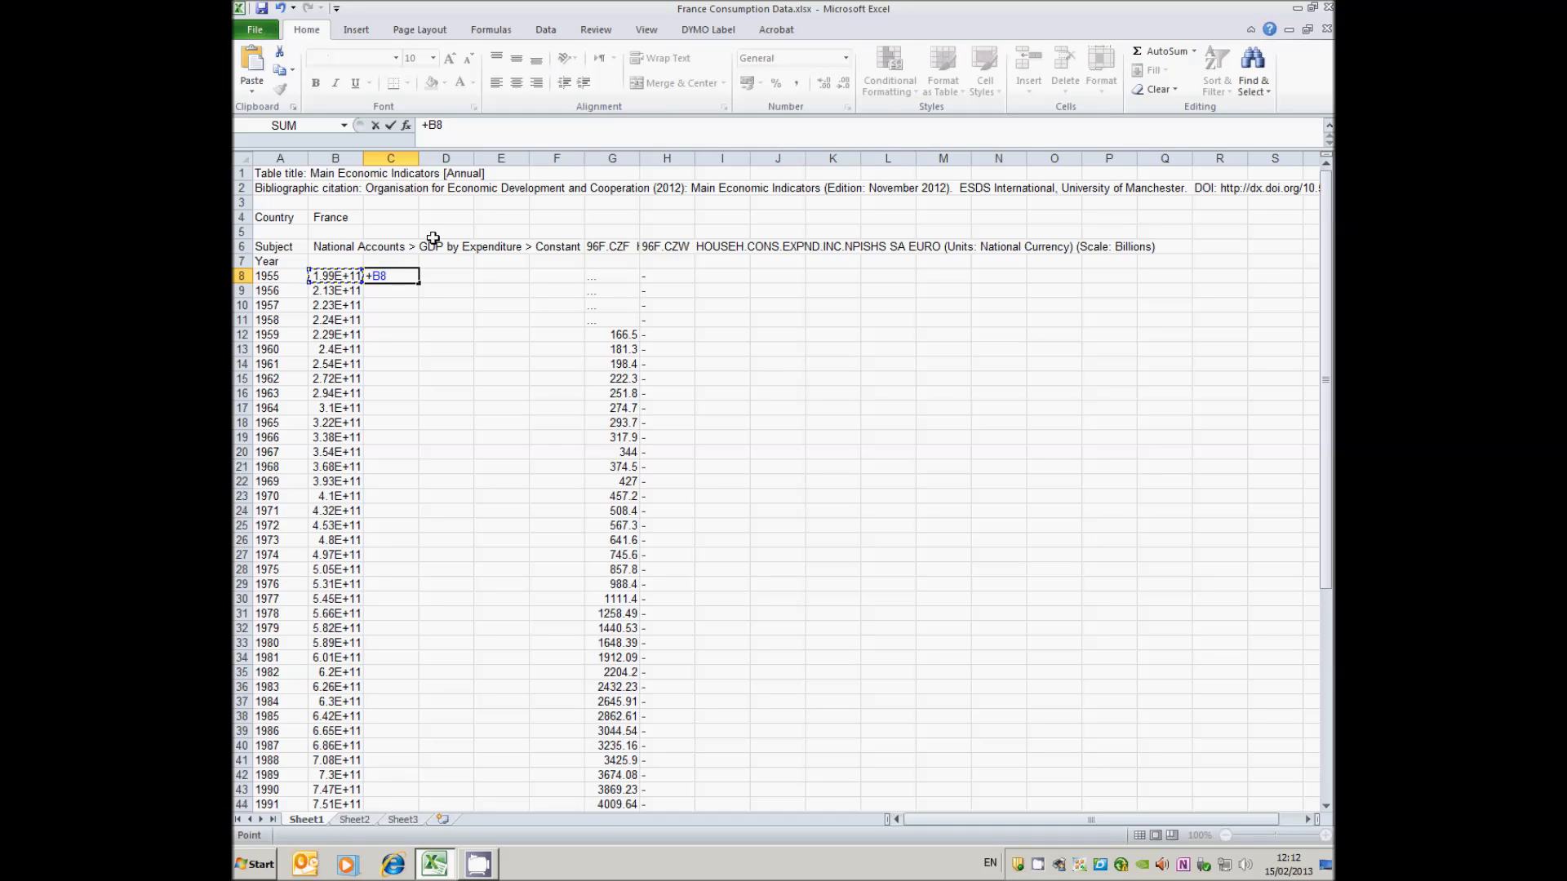
click(449, 124)
text(/10^9)
key(Return)
click(412, 277)
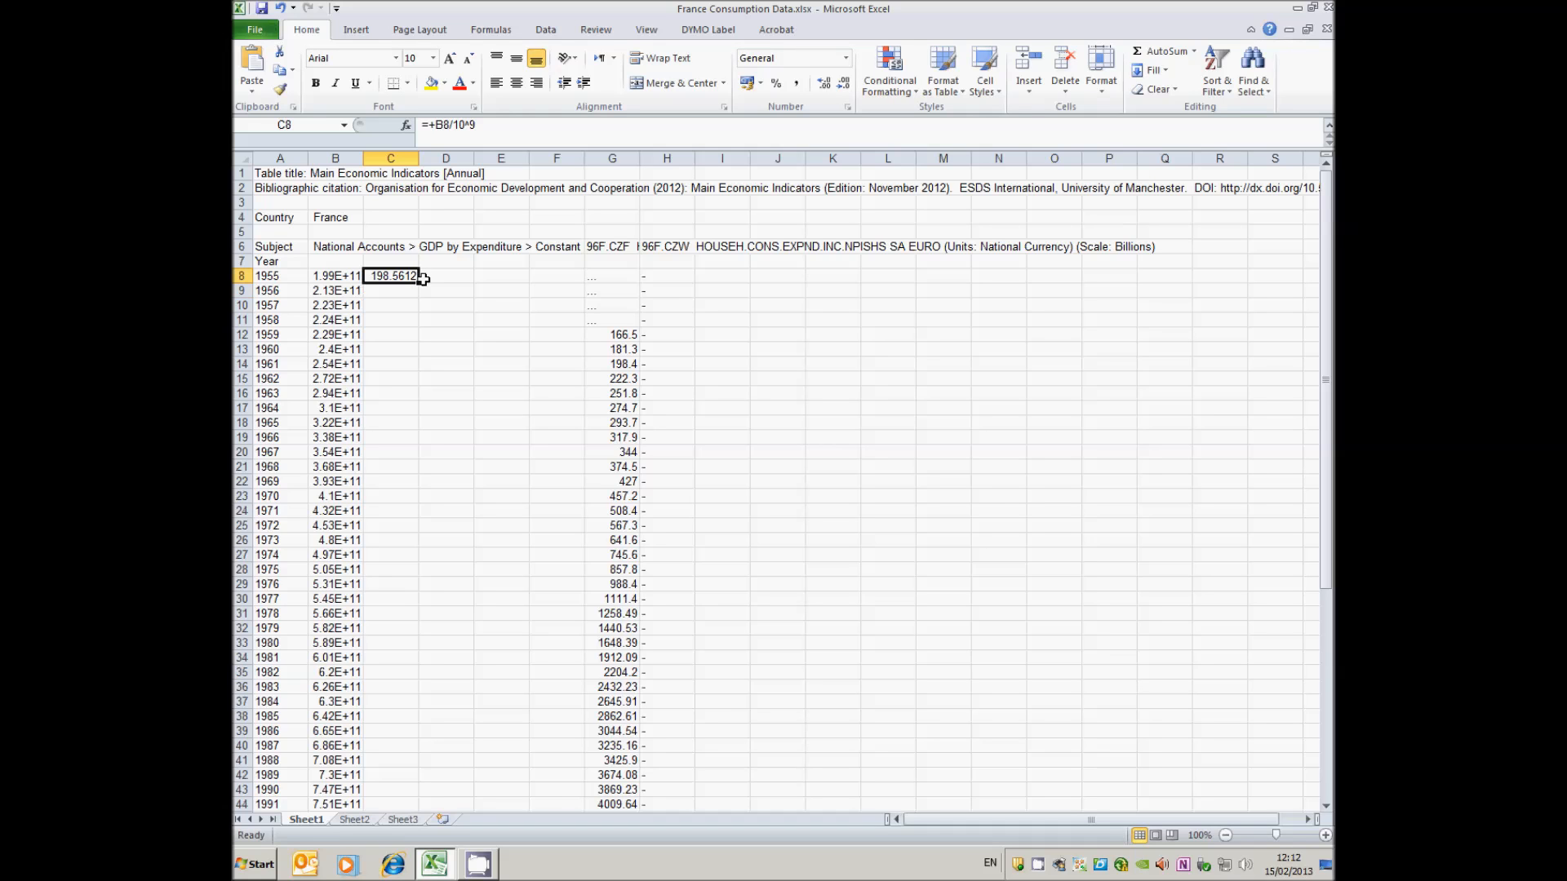
drag(418, 283, 427, 760)
mouse_move(495, 876)
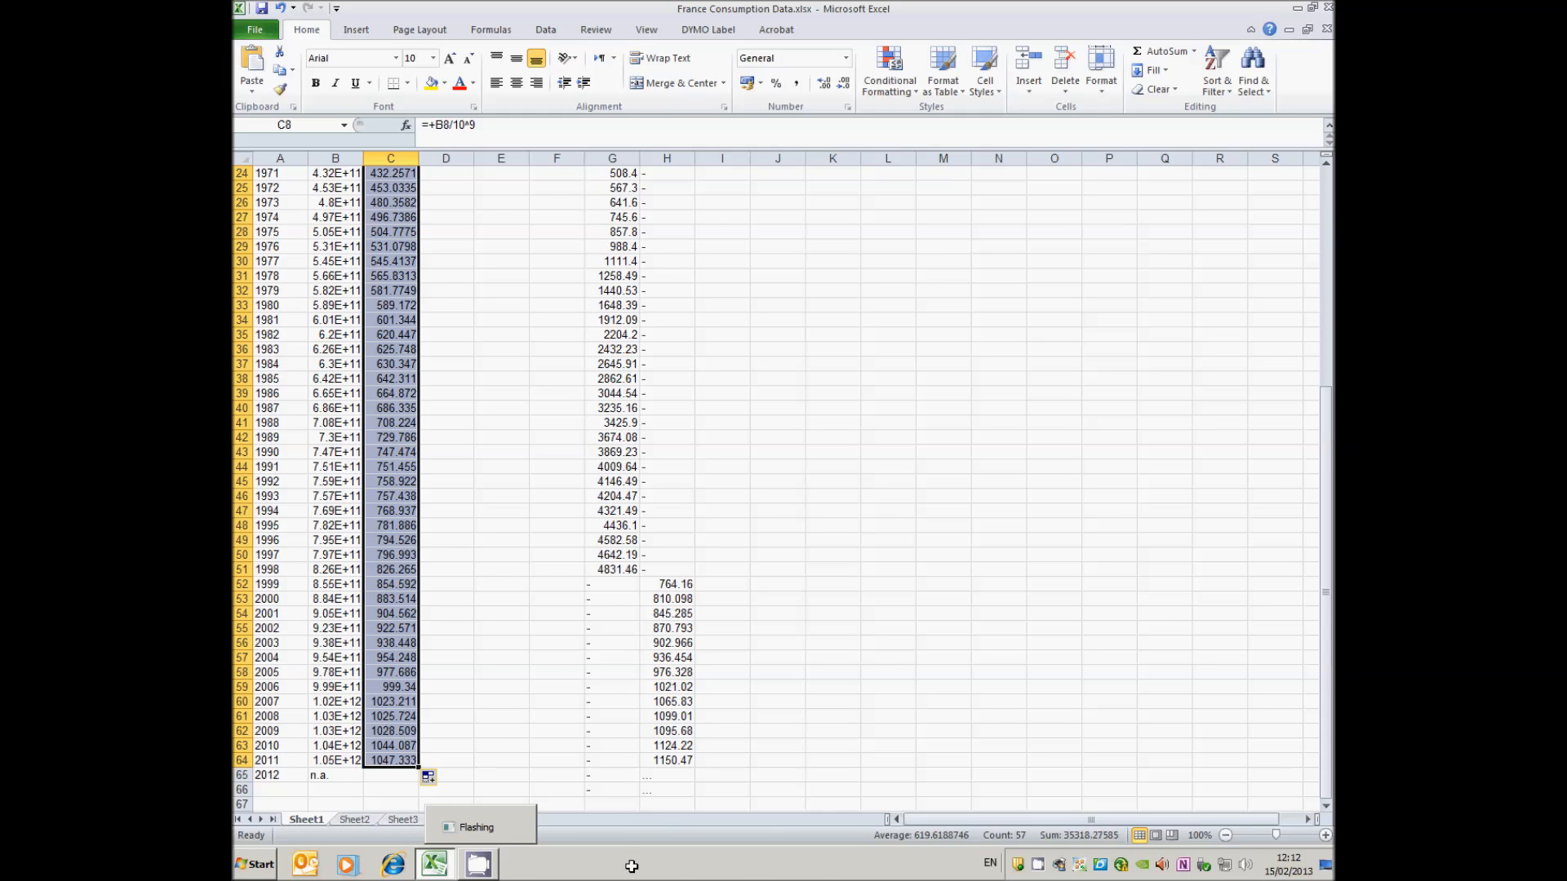
click(1037, 864)
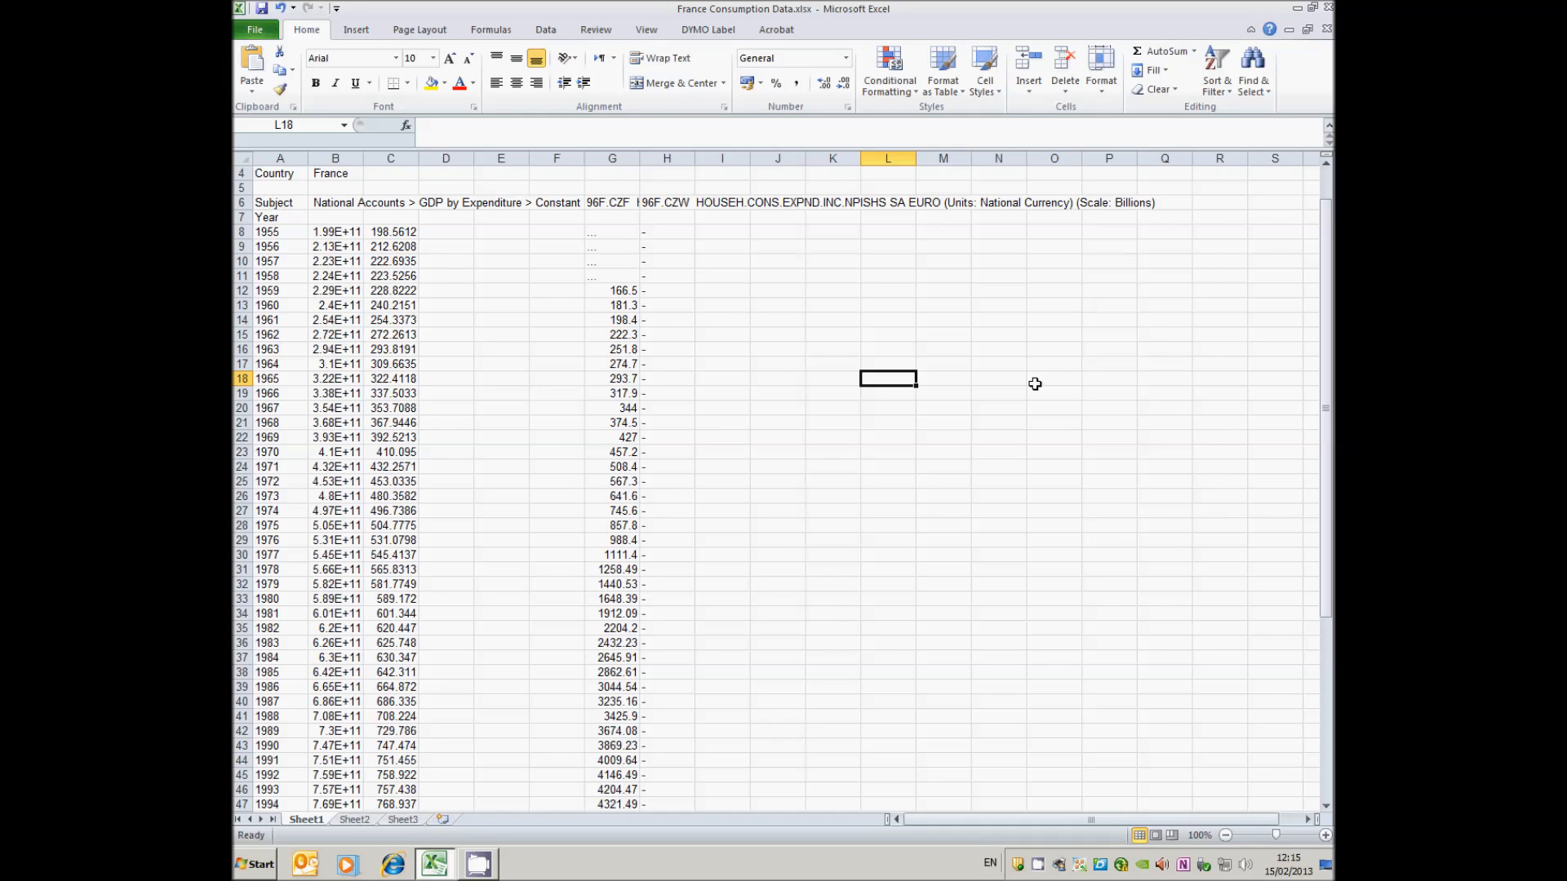
- Compare the series headings in B6, G6 and H6, and the 2005 values in C58 and H58
click(362, 204)
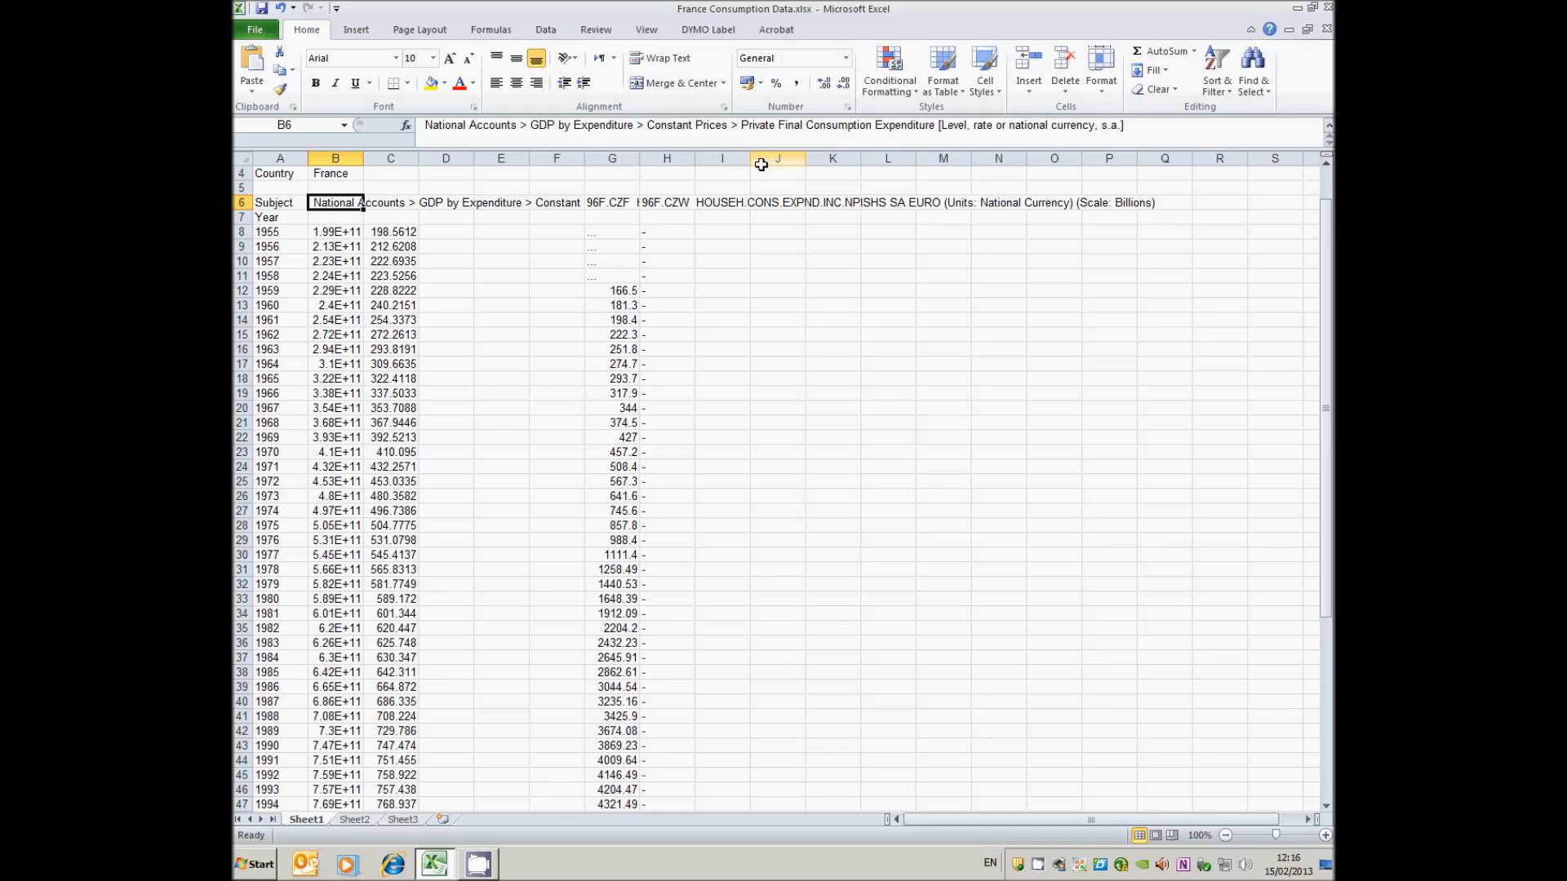
click(620, 206)
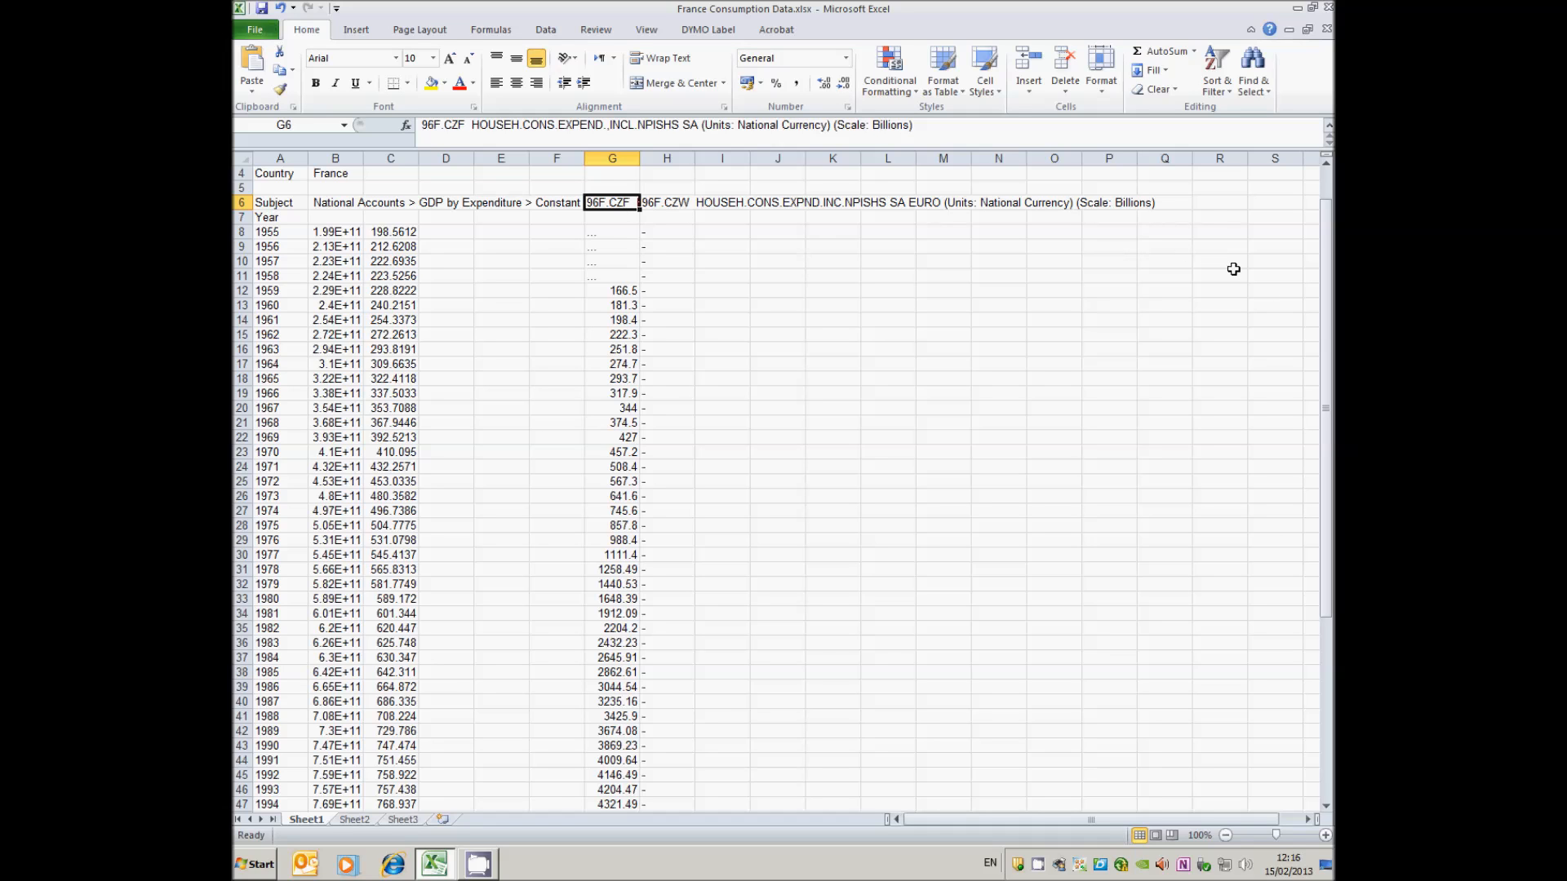
drag(1325, 334, 1325, 174)
click(668, 245)
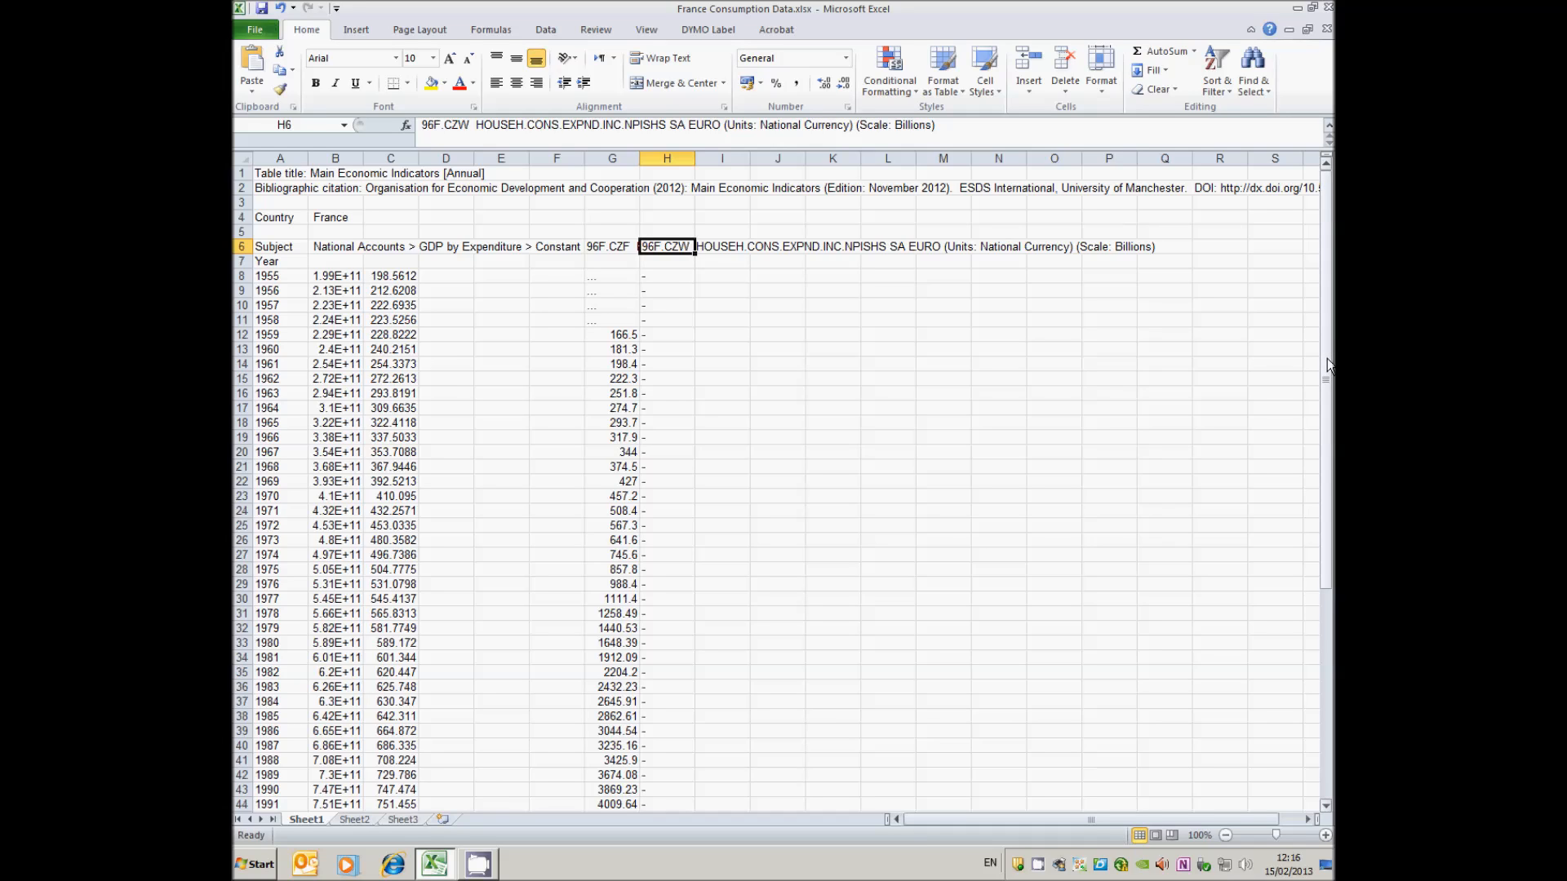
drag(1326, 359, 1328, 627)
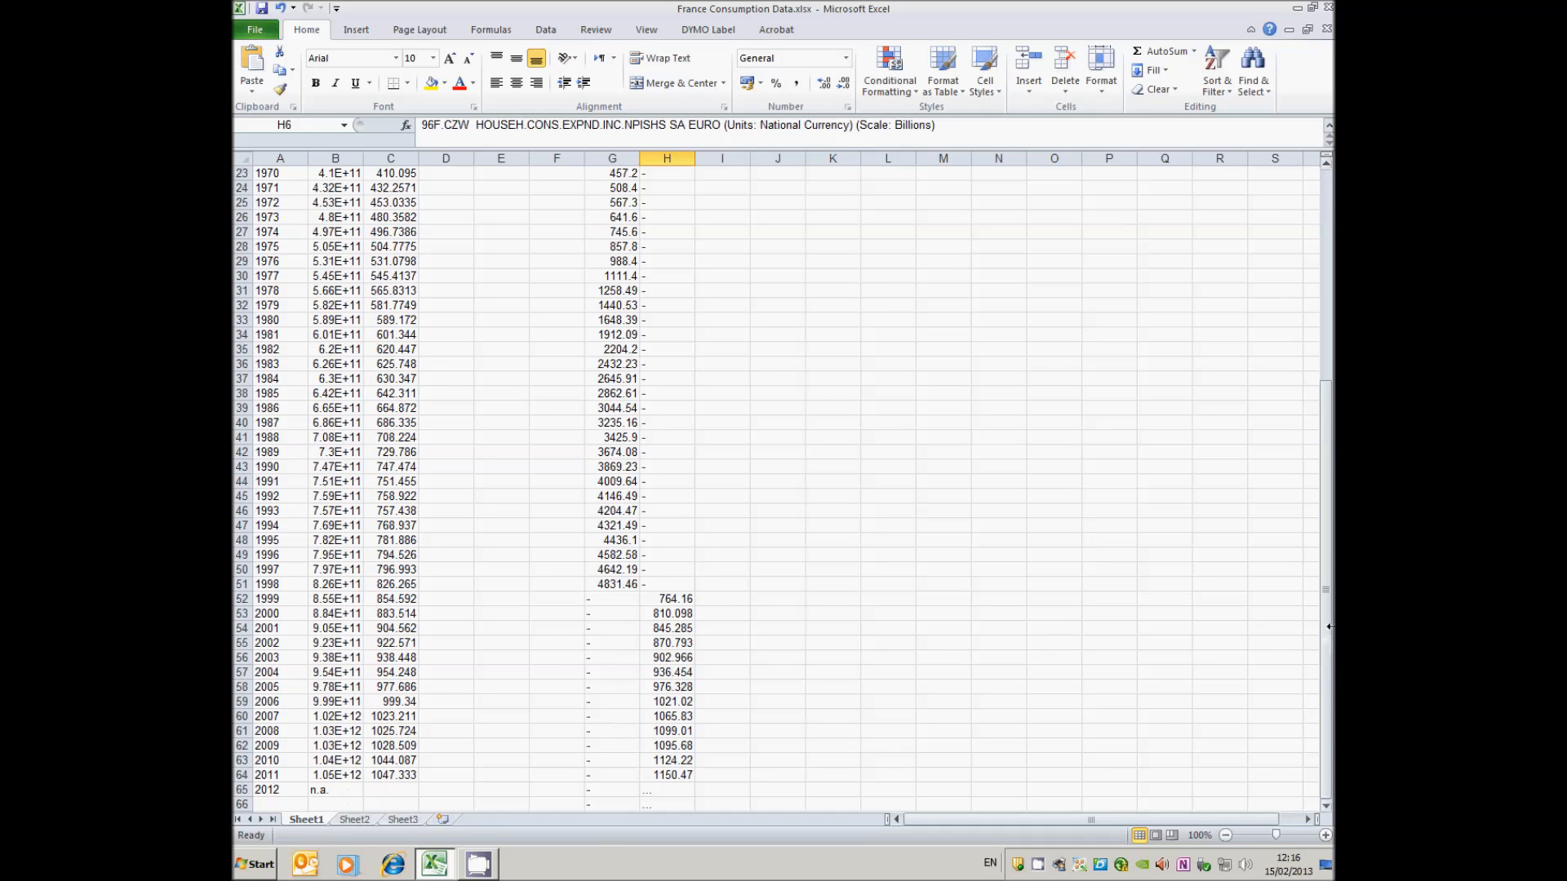
click(384, 688)
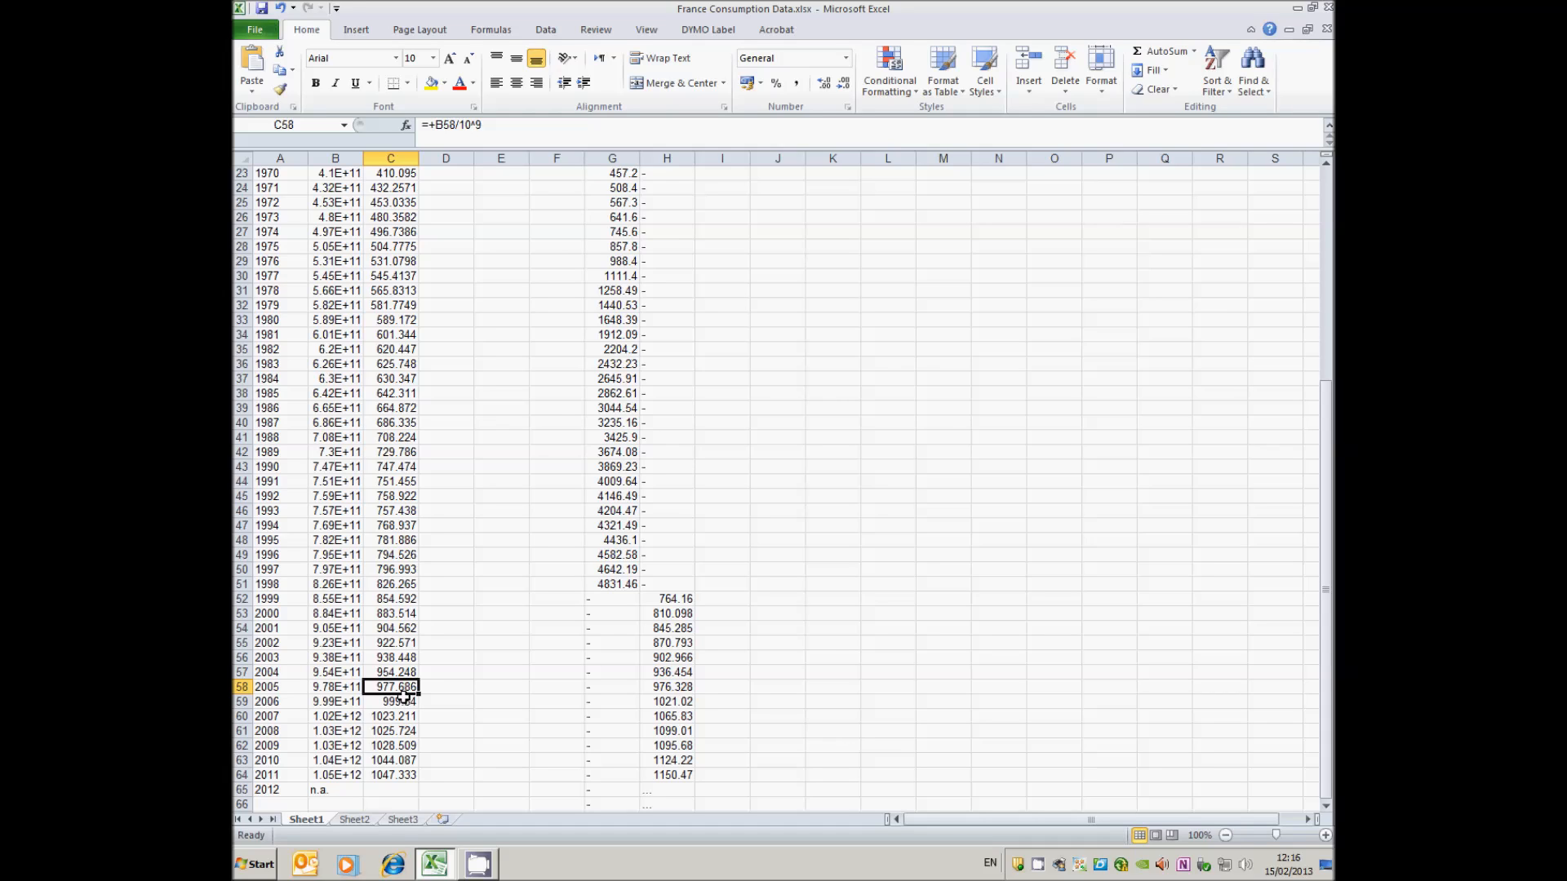
click(678, 688)
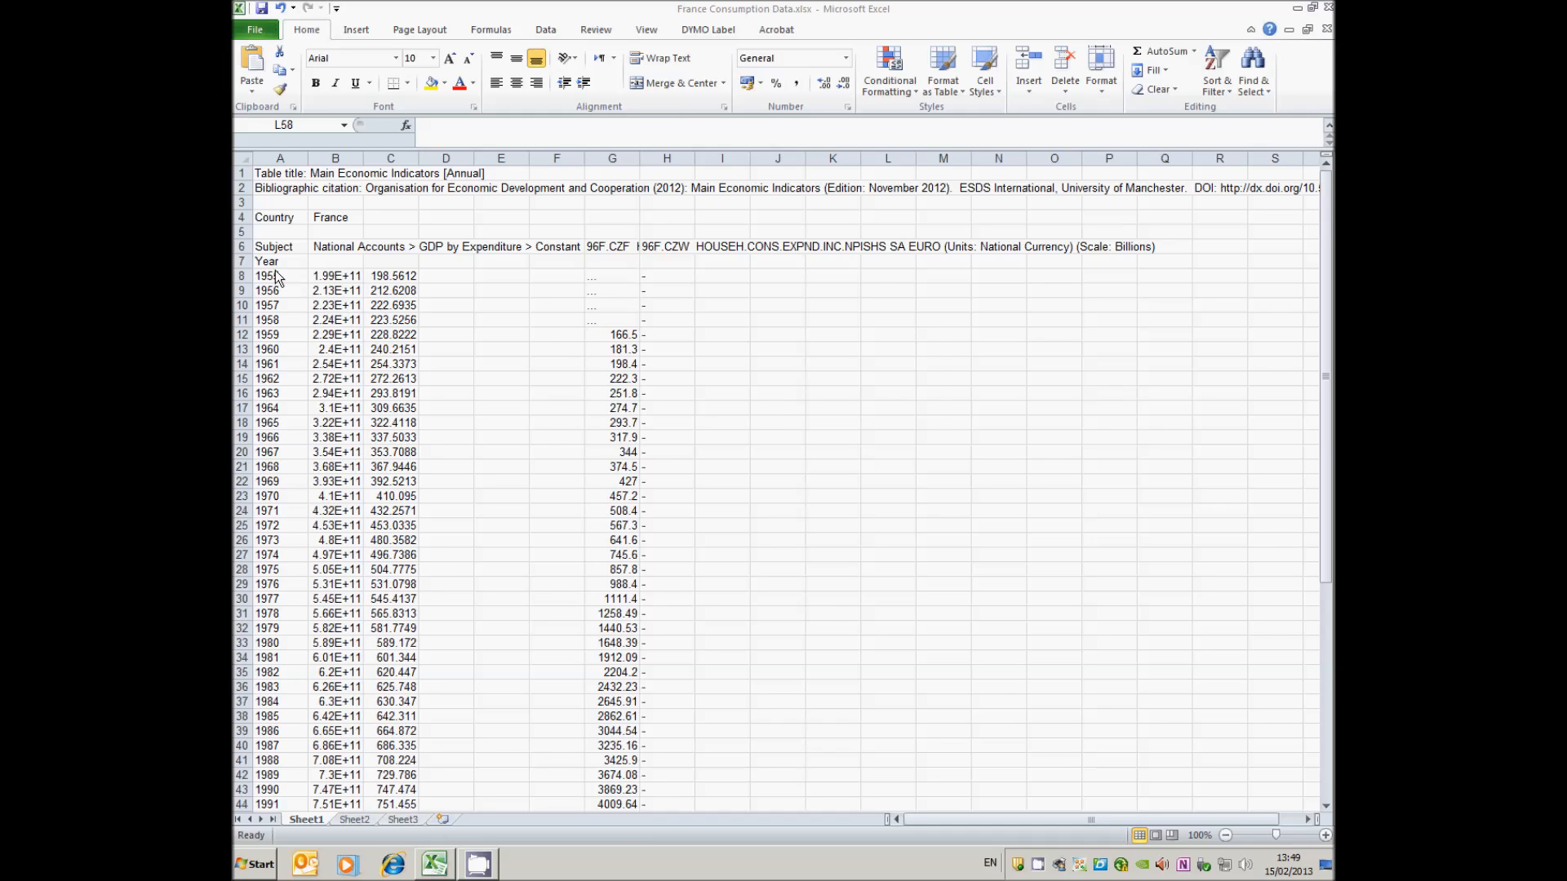
- Insert a scatter chart with straight lines plotting the consumption in C8:C64 against the years in A8:A64
drag(269, 281, 268, 762)
drag(404, 759, 404, 218)
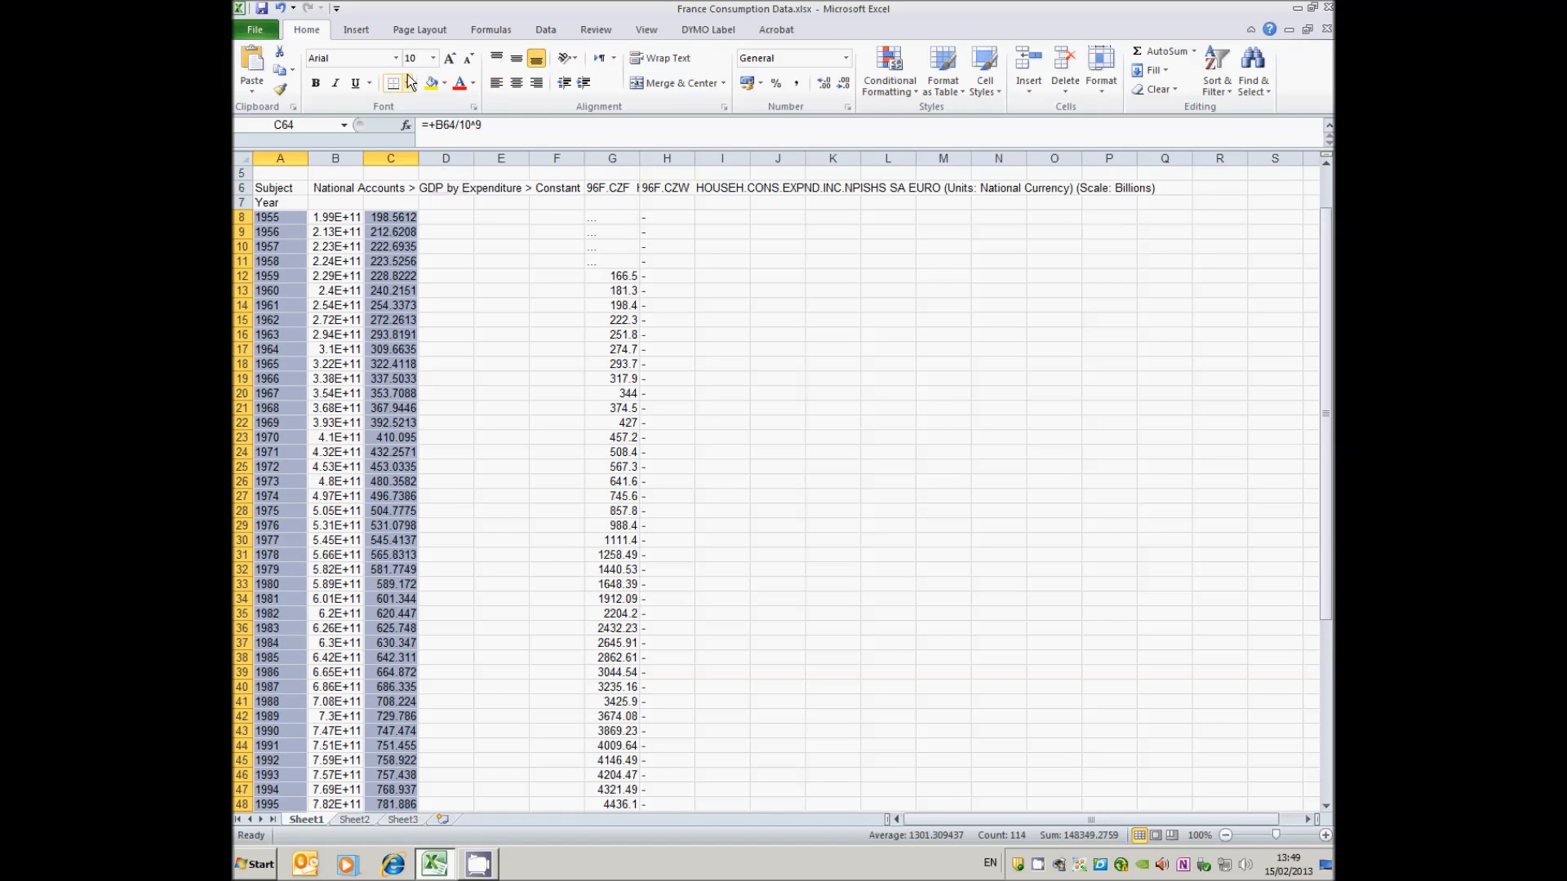
click(355, 30)
click(598, 67)
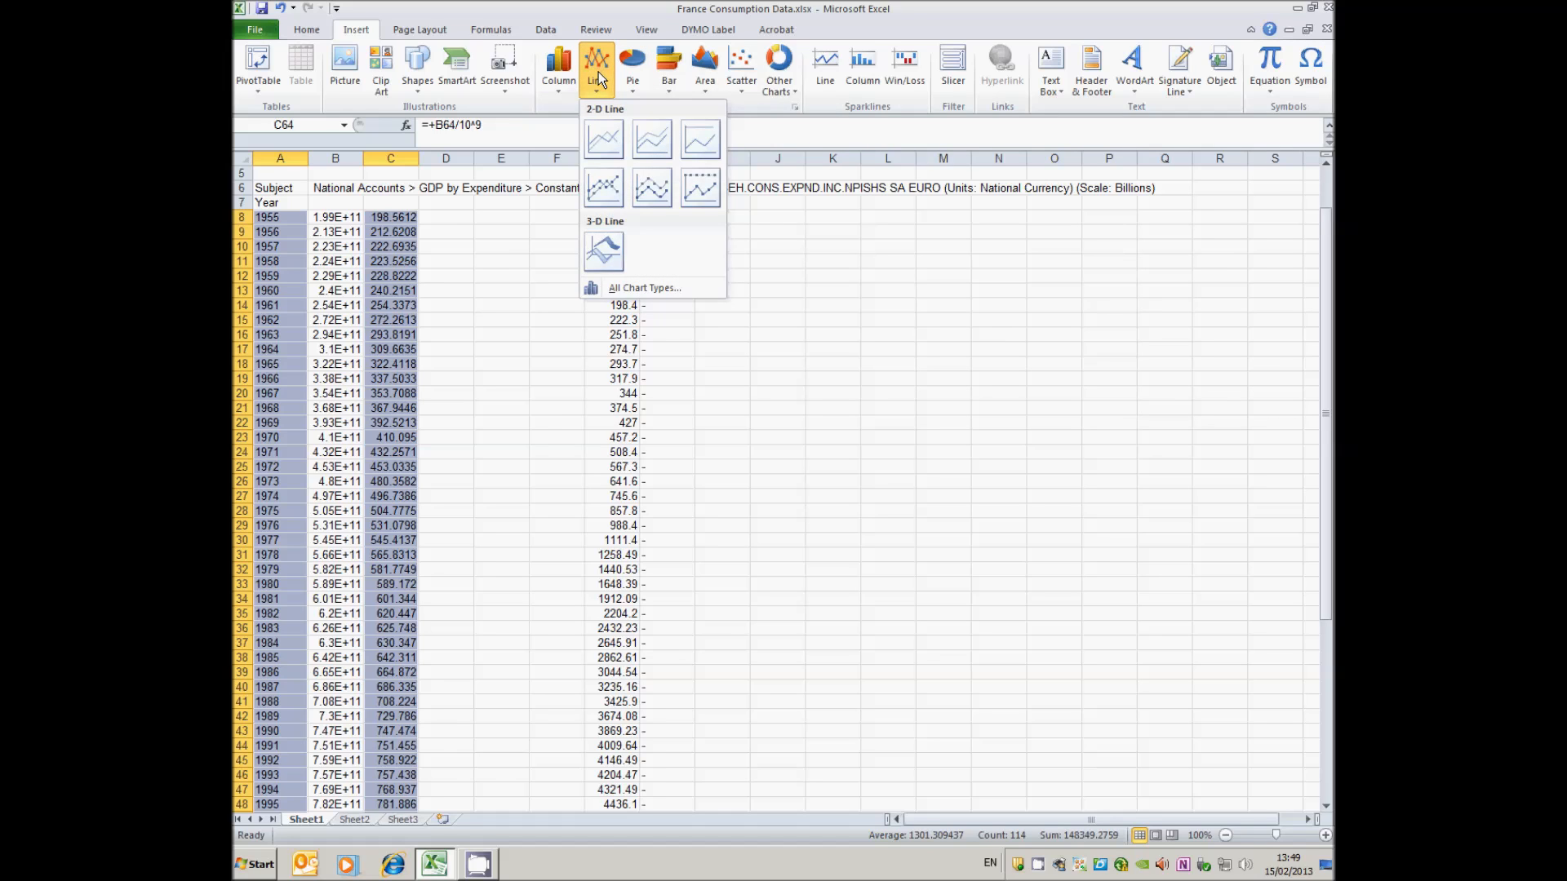
click(734, 69)
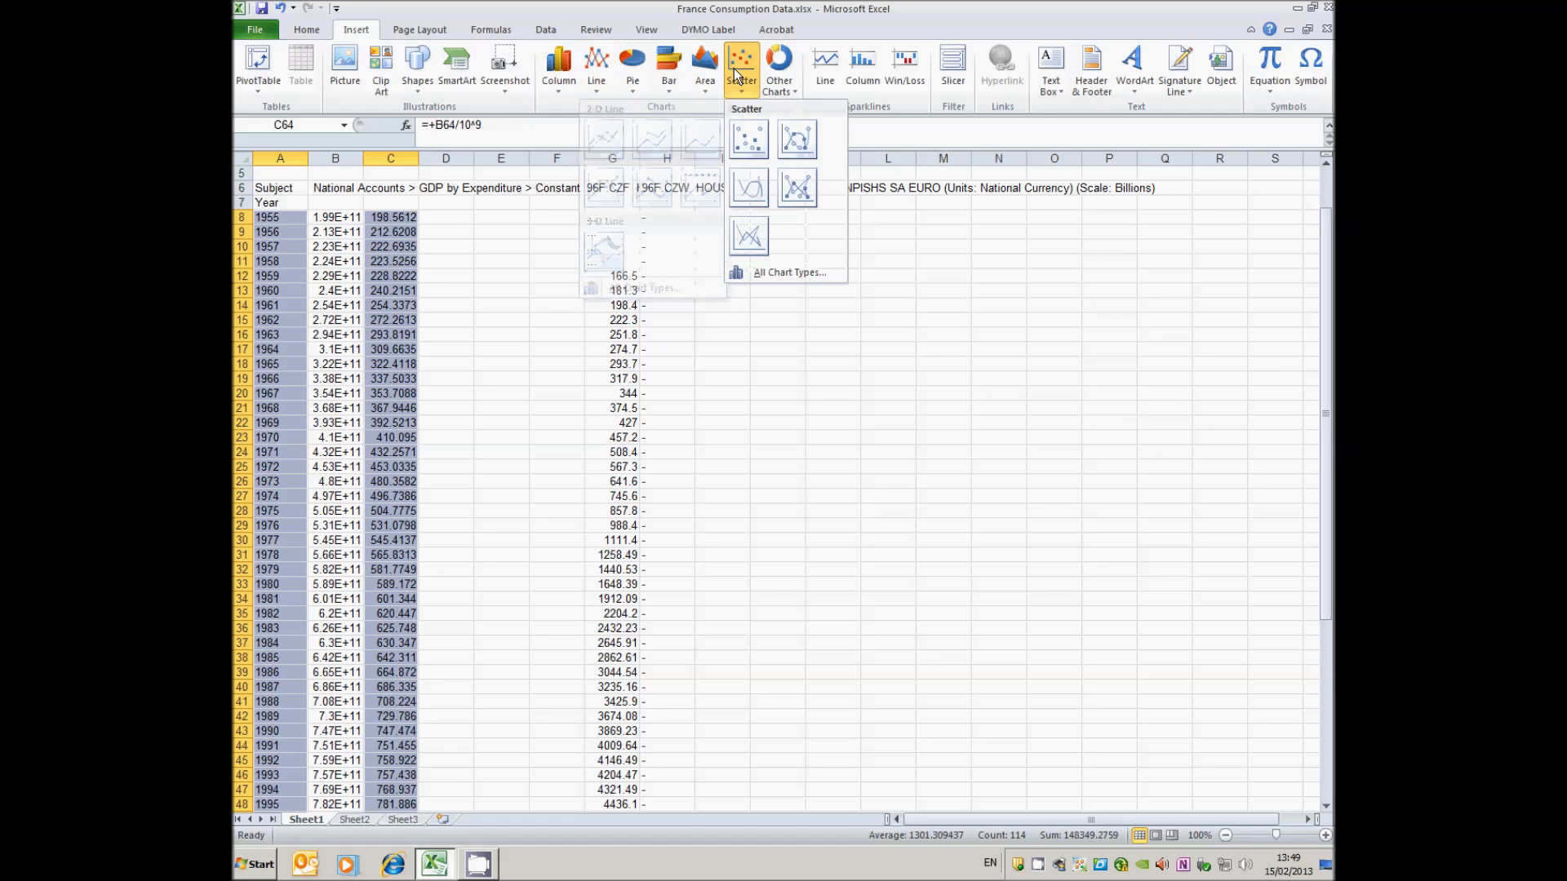
click(748, 236)
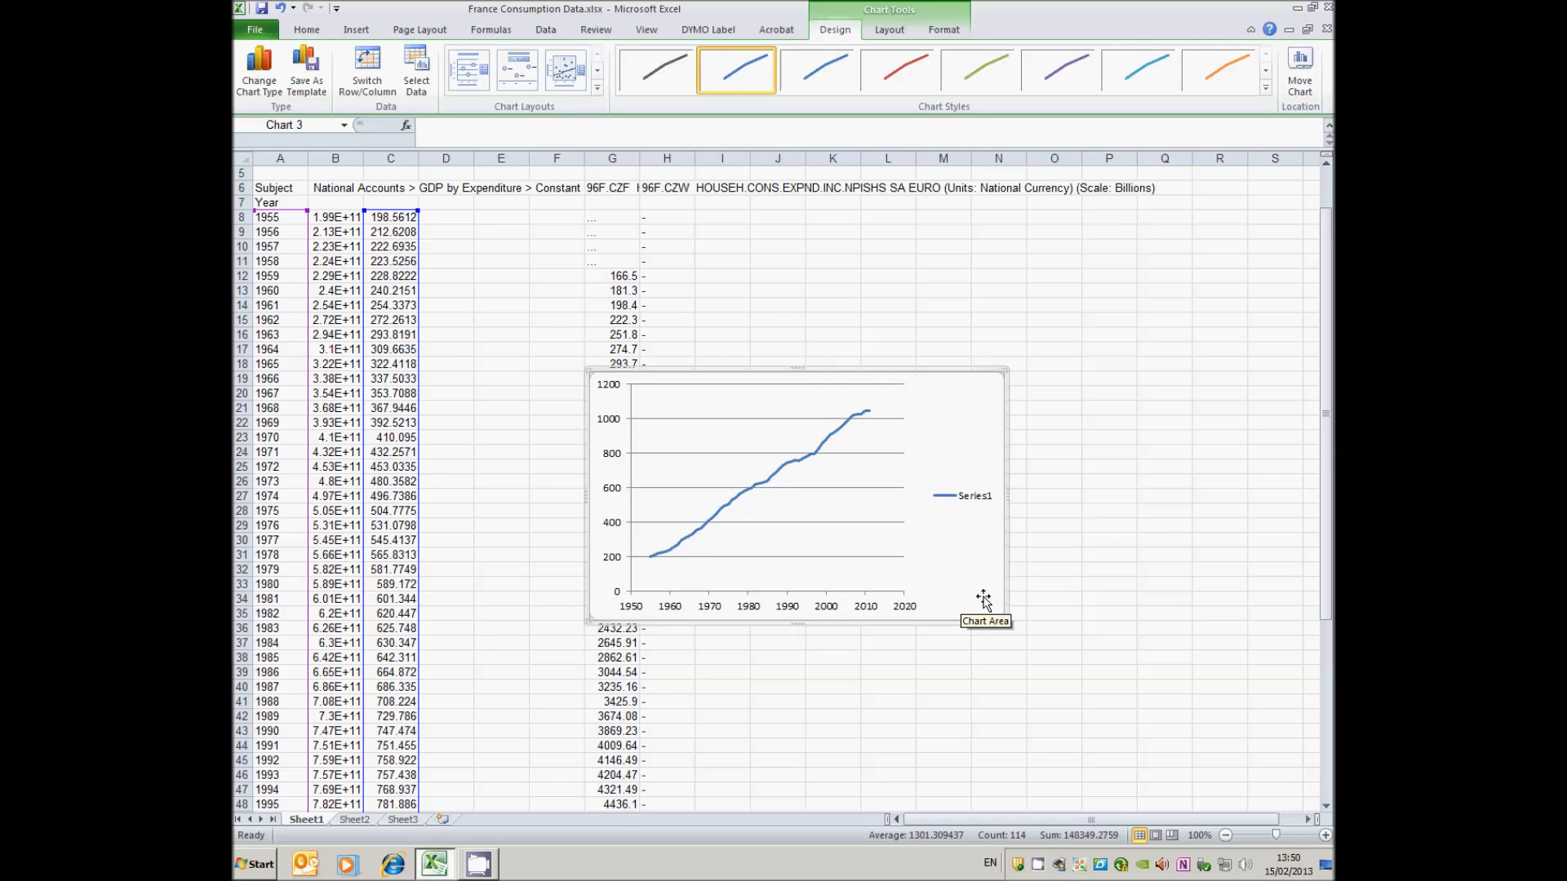
click(1088, 690)
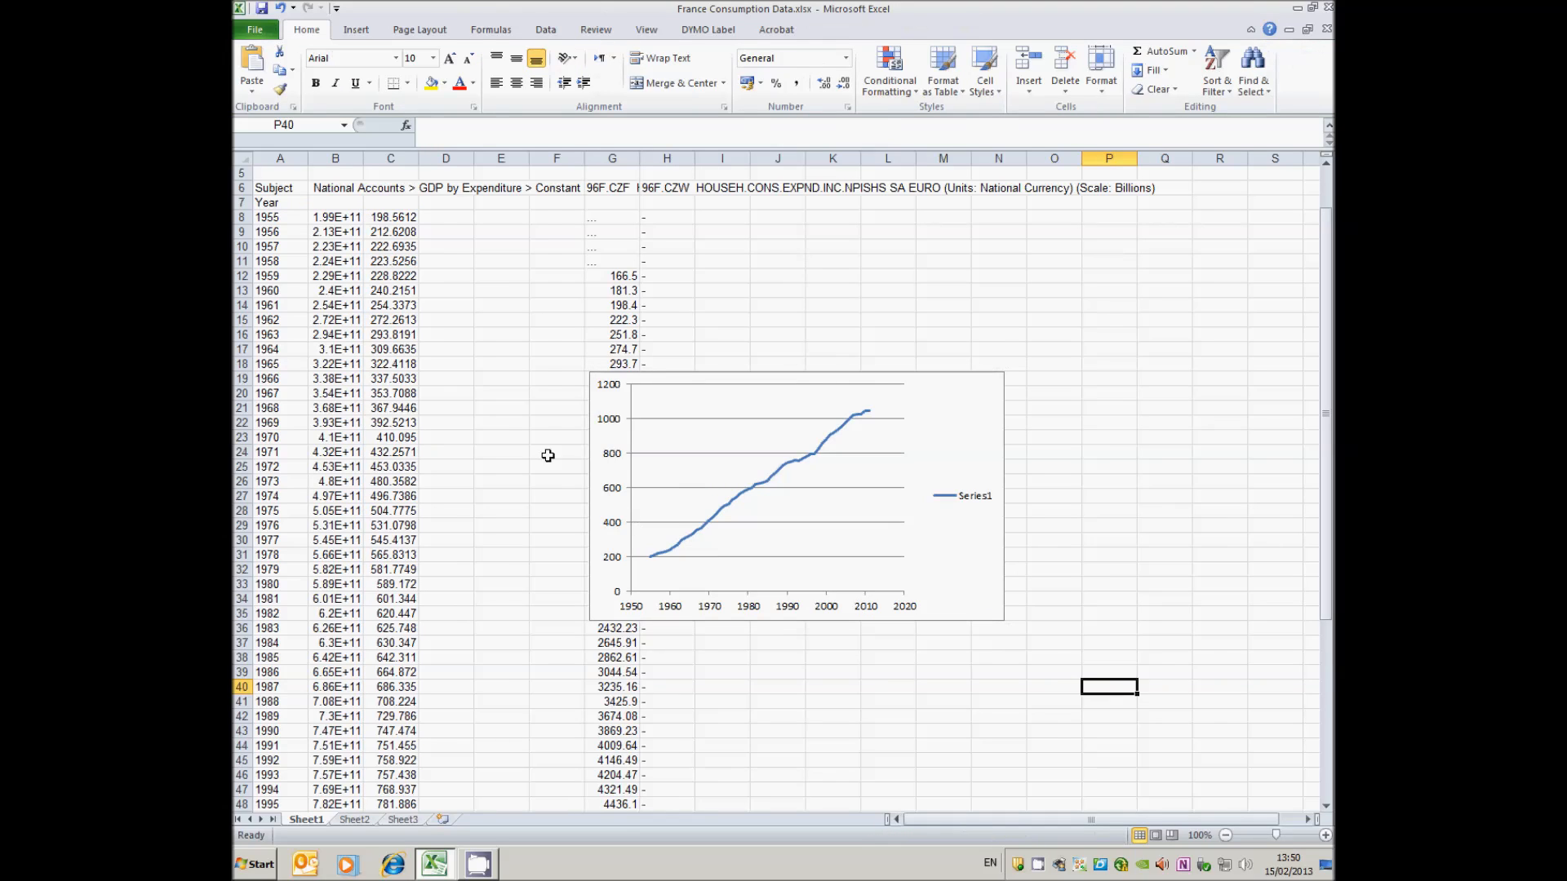
- Calculate annual percentage growth of consumption with +100*(C9/C8-1) in D9, filled down to D64
click(445, 232)
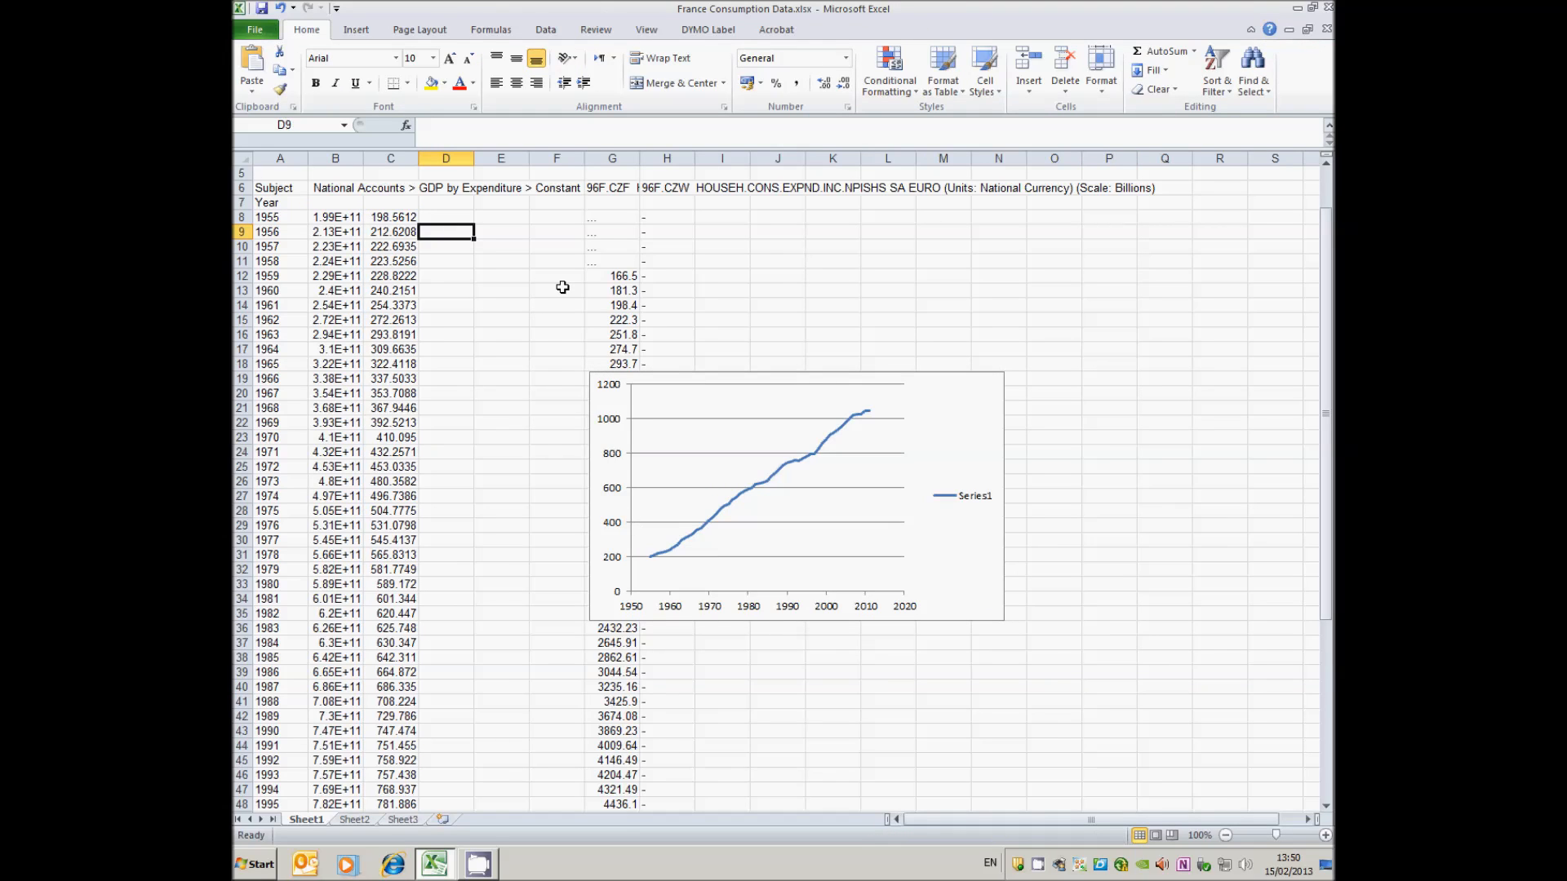
text(+)
text(100)
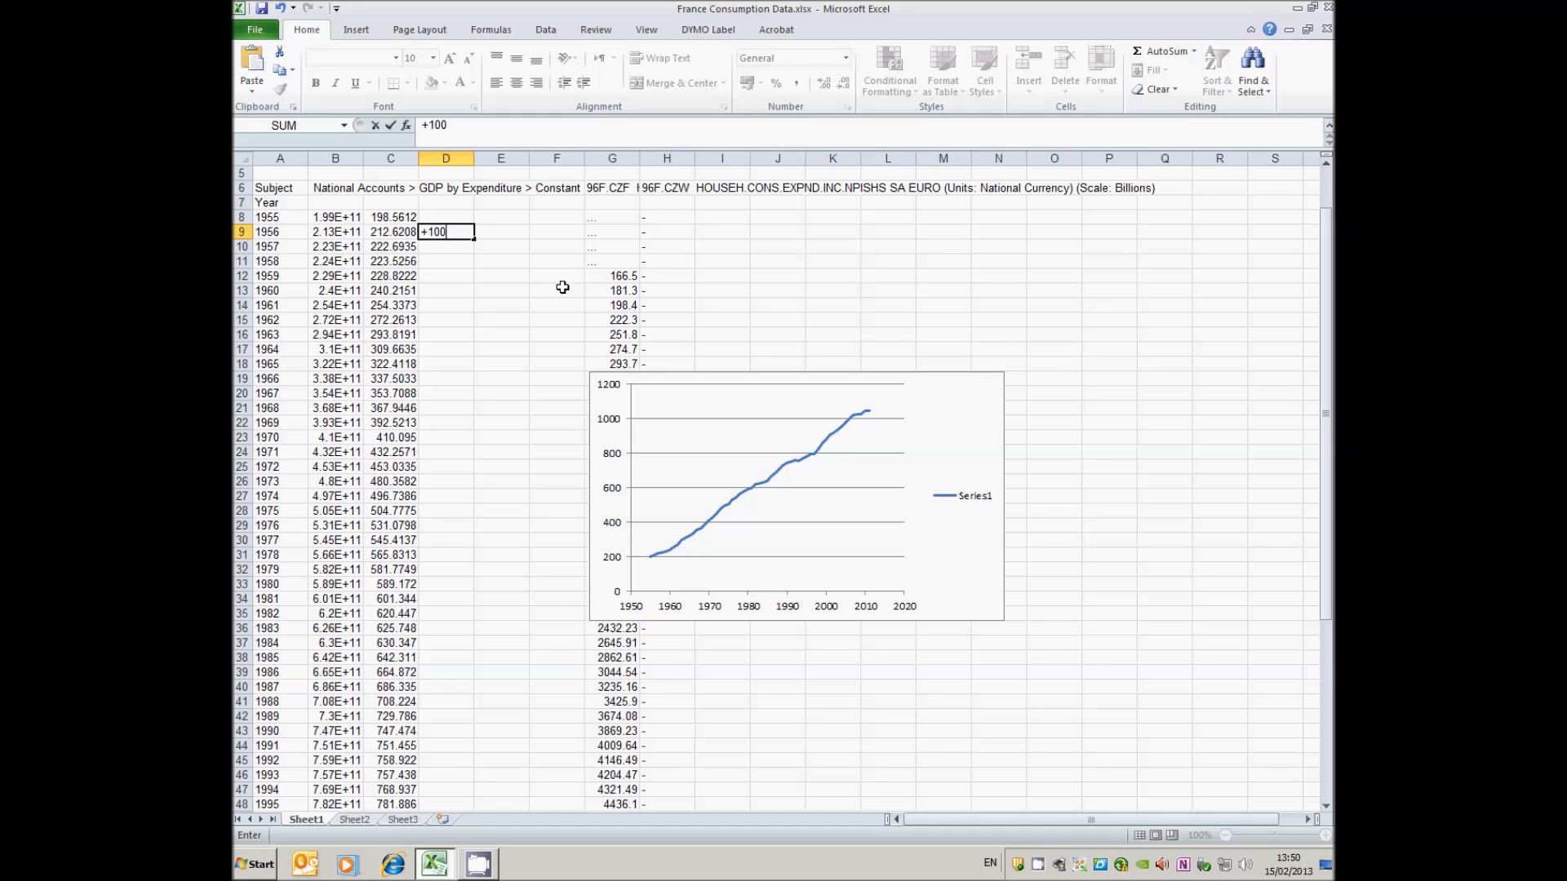
text(*()
click(402, 234)
text(/)
click(397, 217)
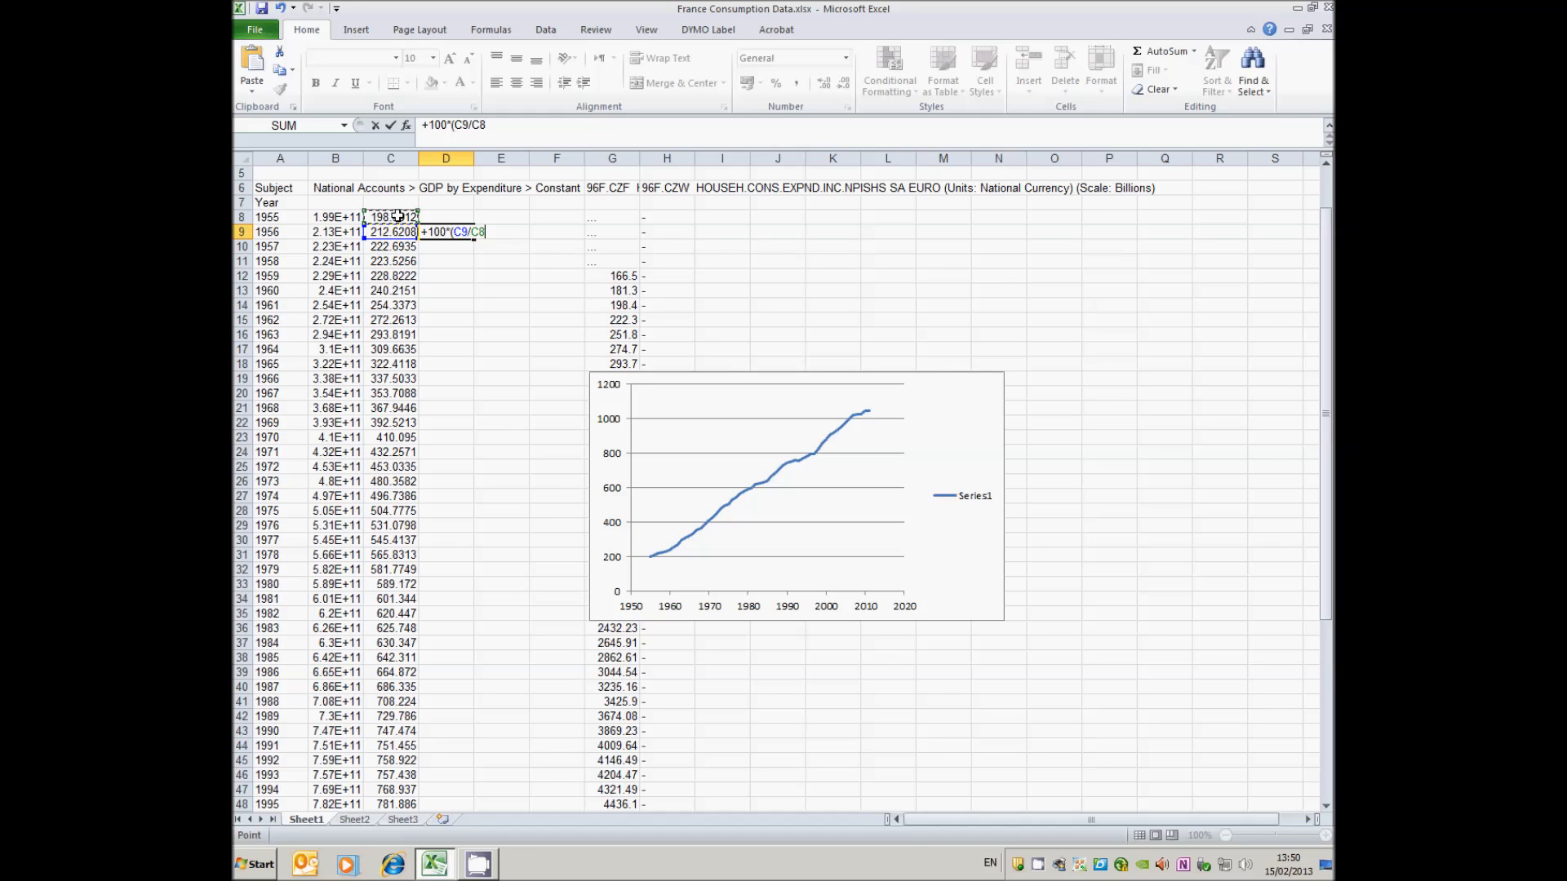
text(-1))
key(ctrl+Return)
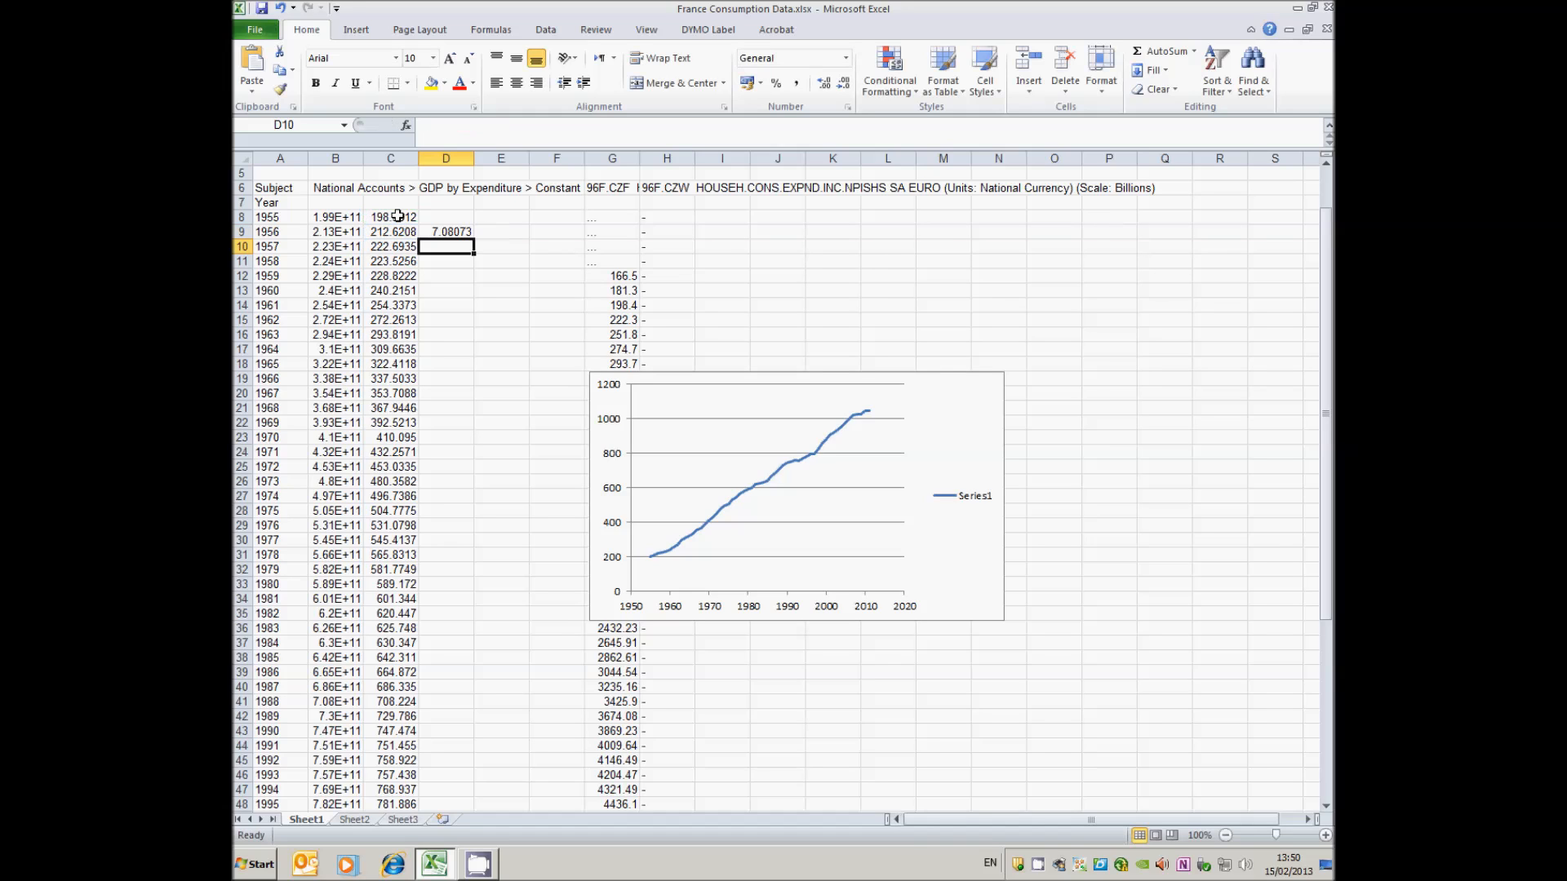
drag(472, 239, 454, 783)
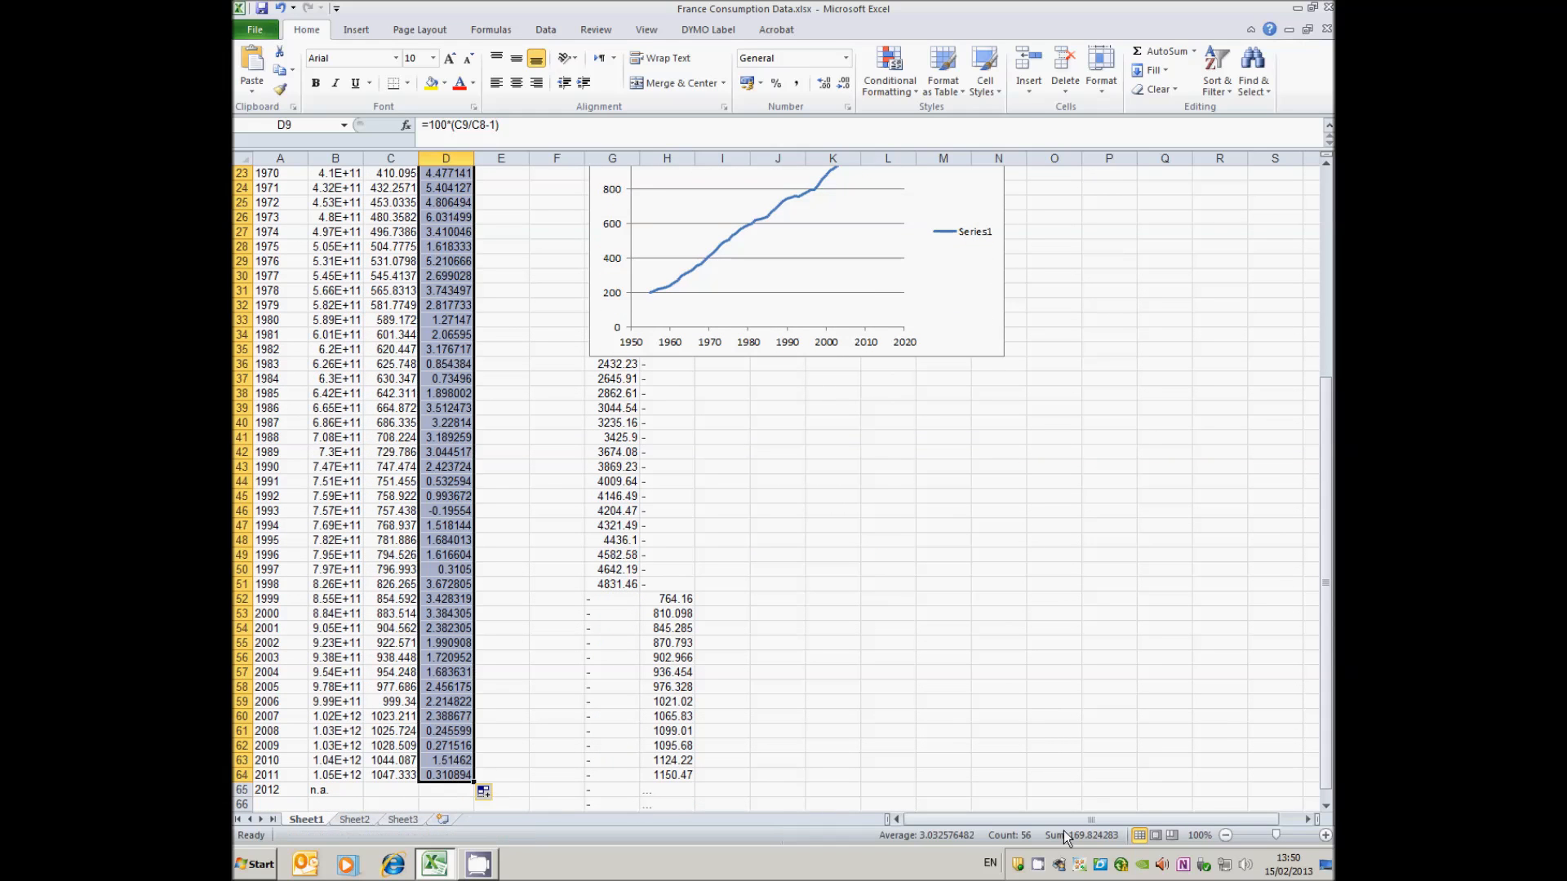
- Calculate the average growth rate in D66 with the AVERAGE function over D9:D64
click(1324, 807)
scroll(1324, 812, down, 5)
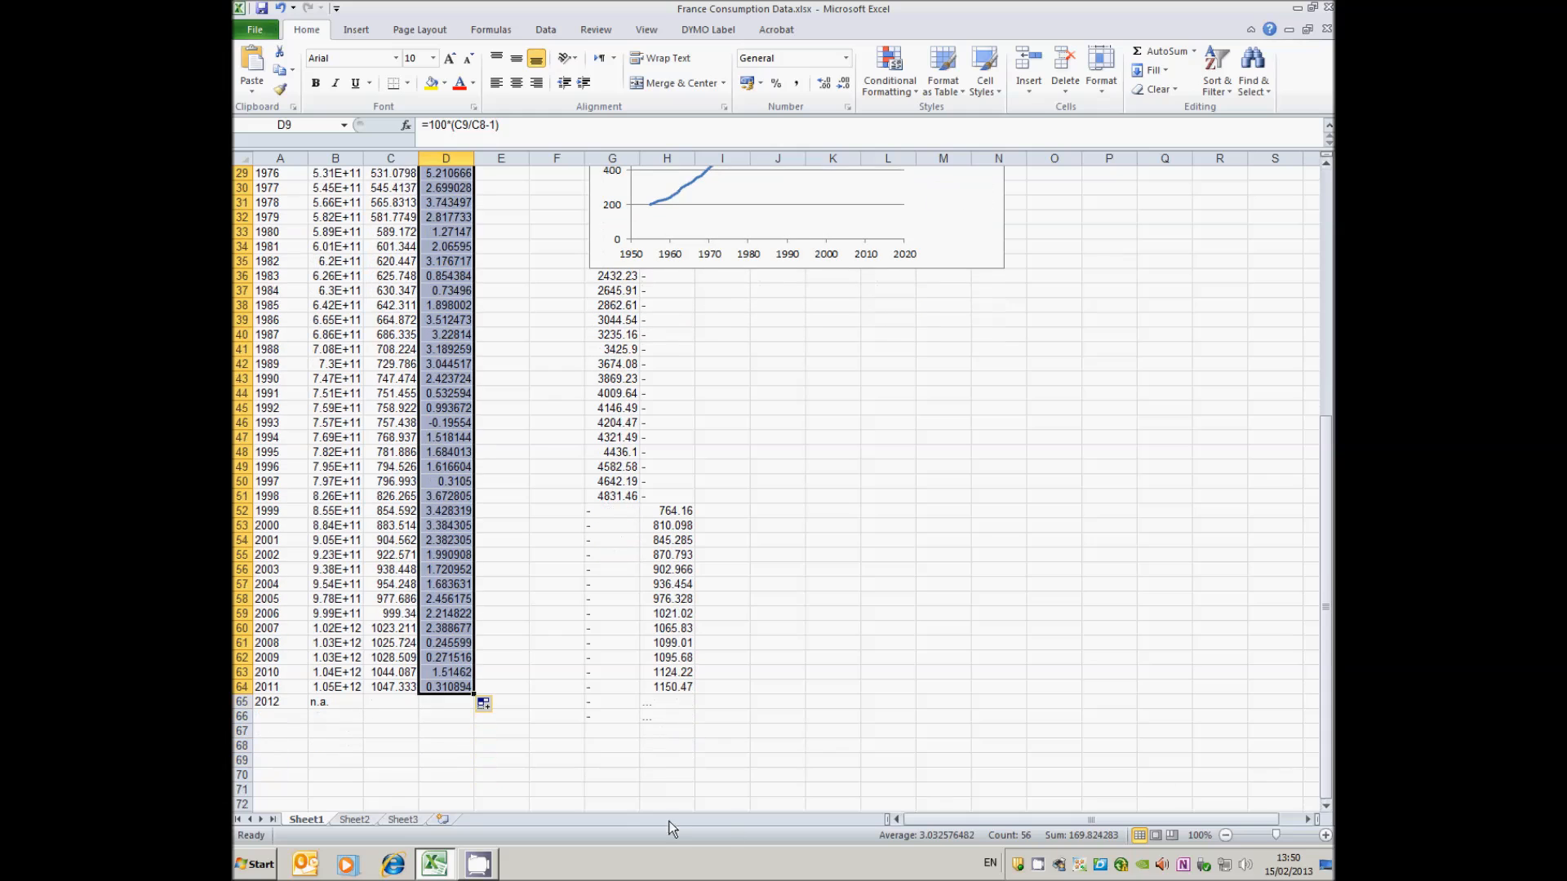
click(443, 717)
text(+avera)
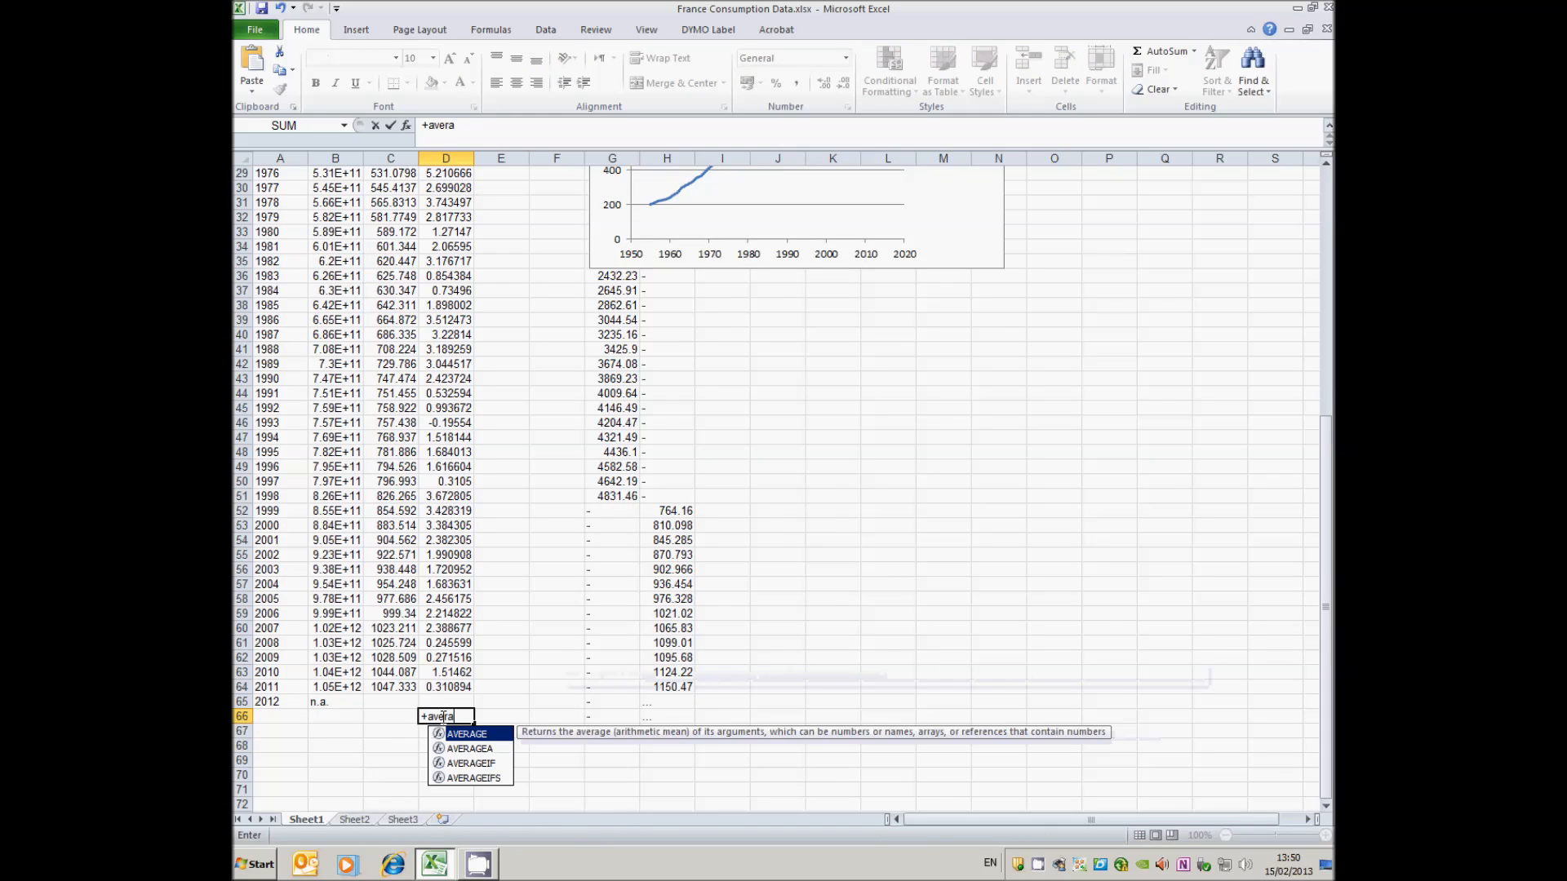
text(ge()
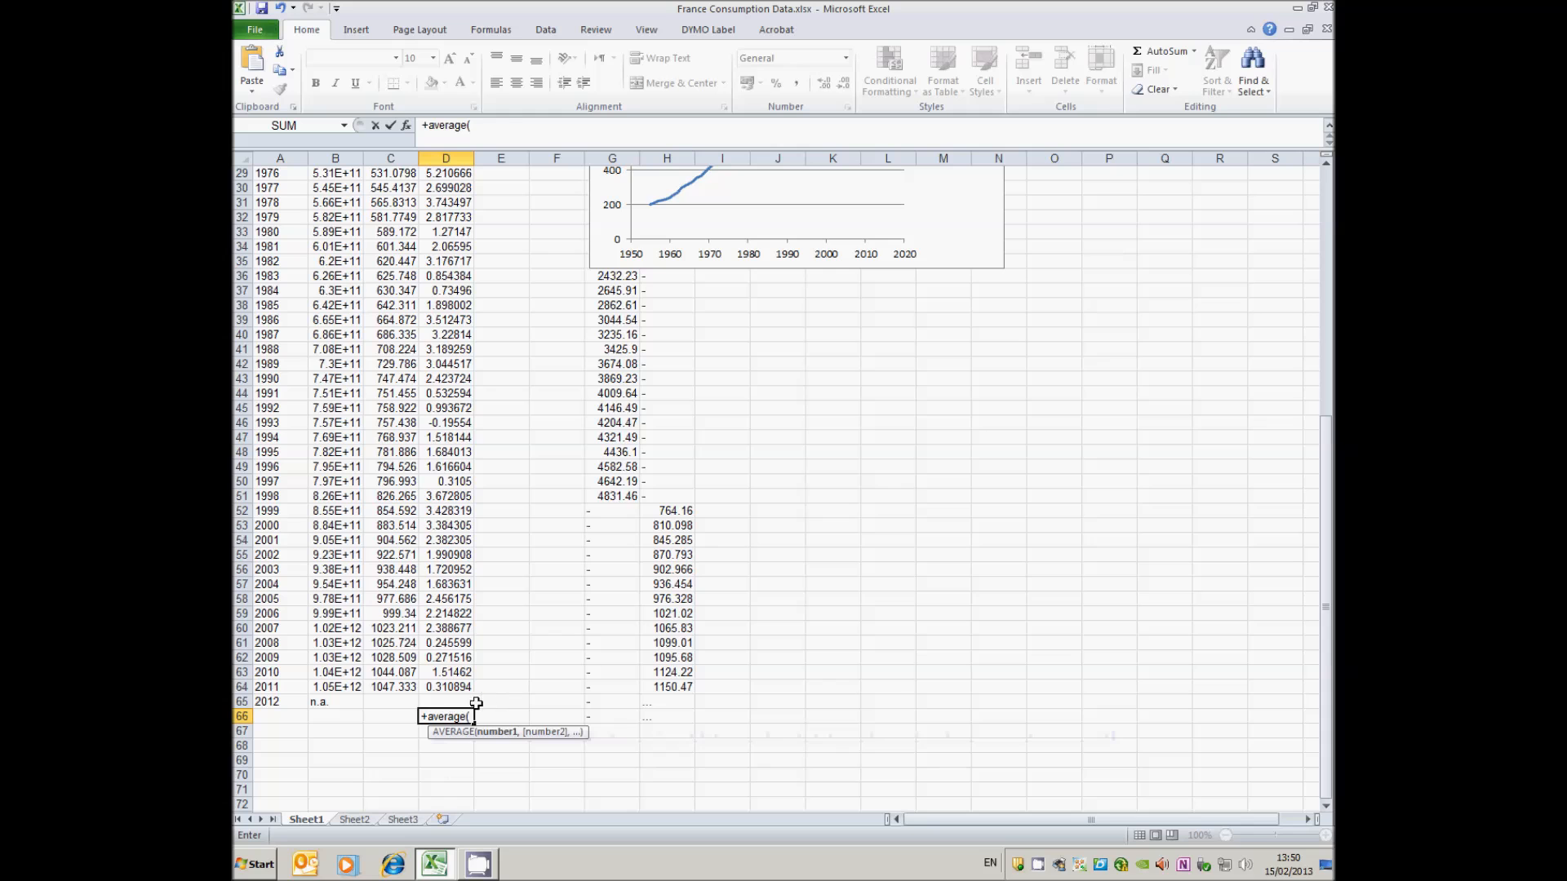
drag(453, 687, 457, 232)
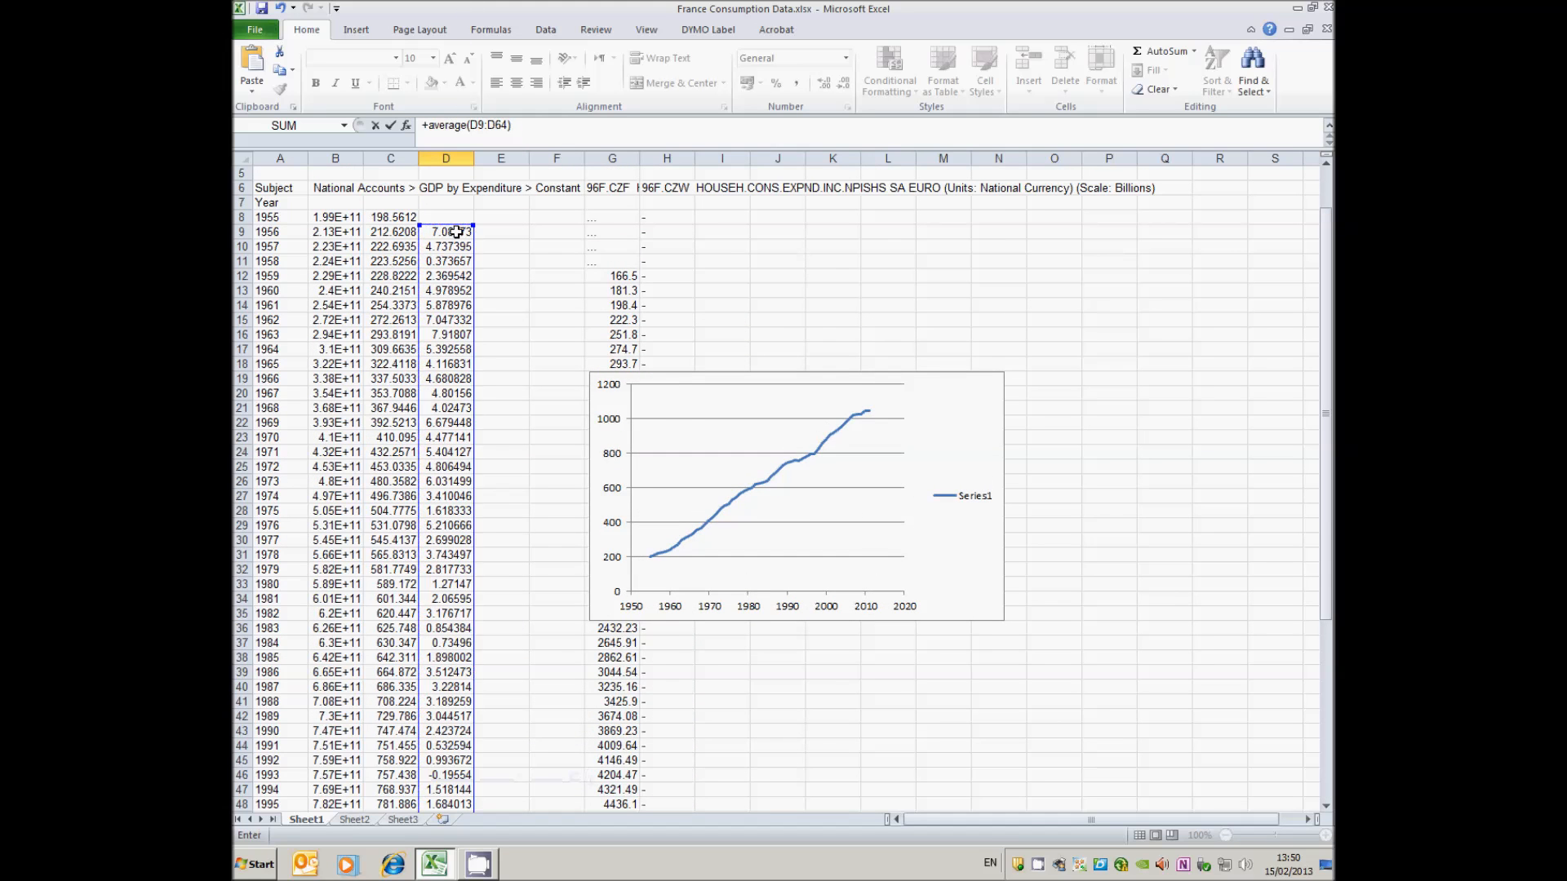
key(Return)
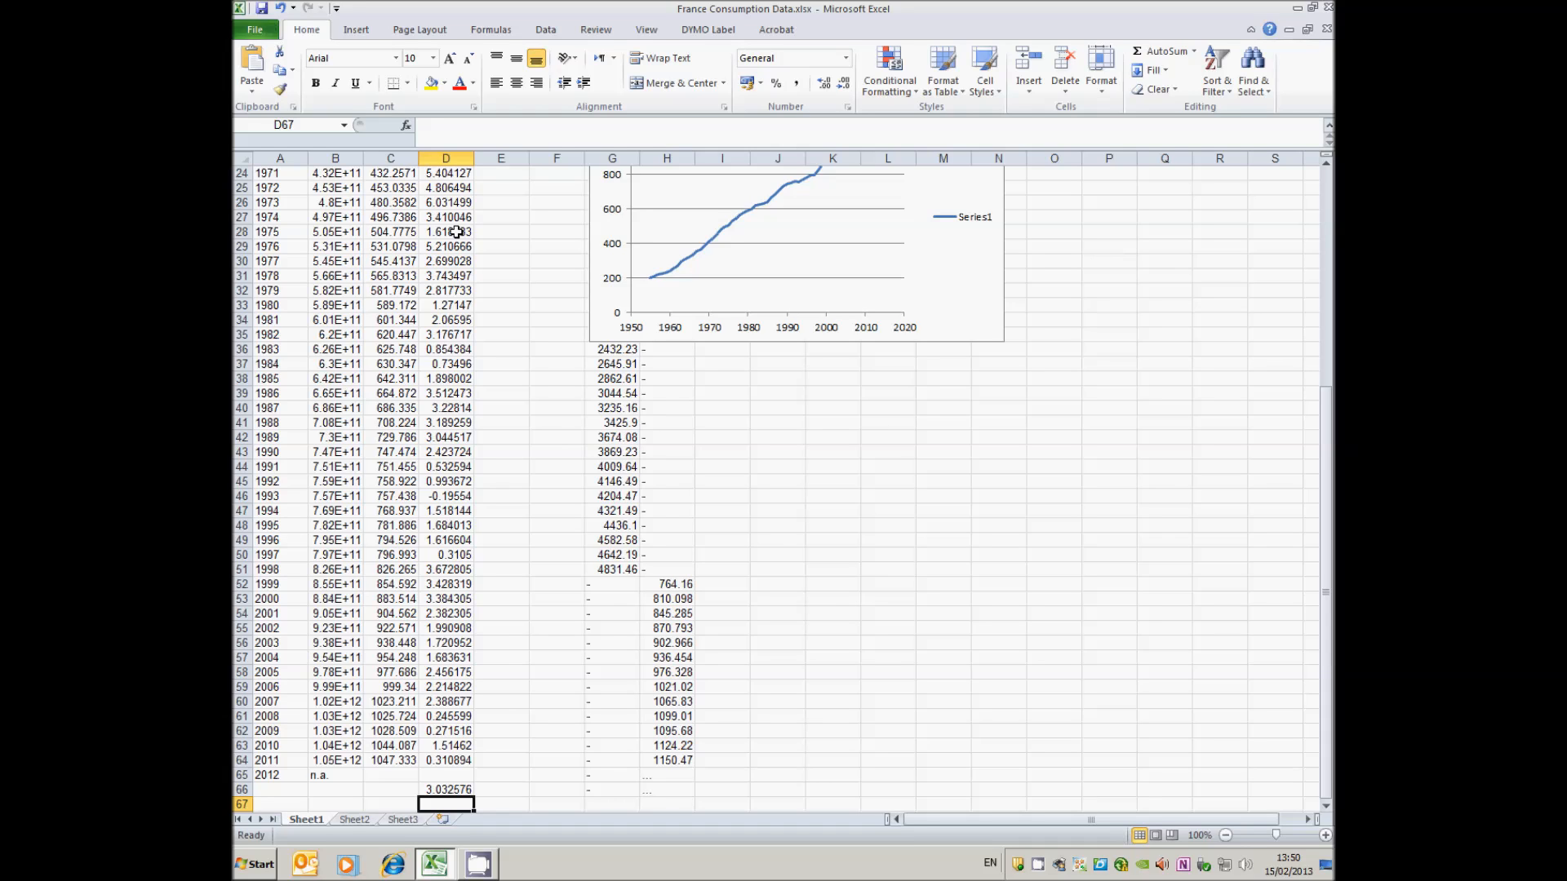
click(481, 867)
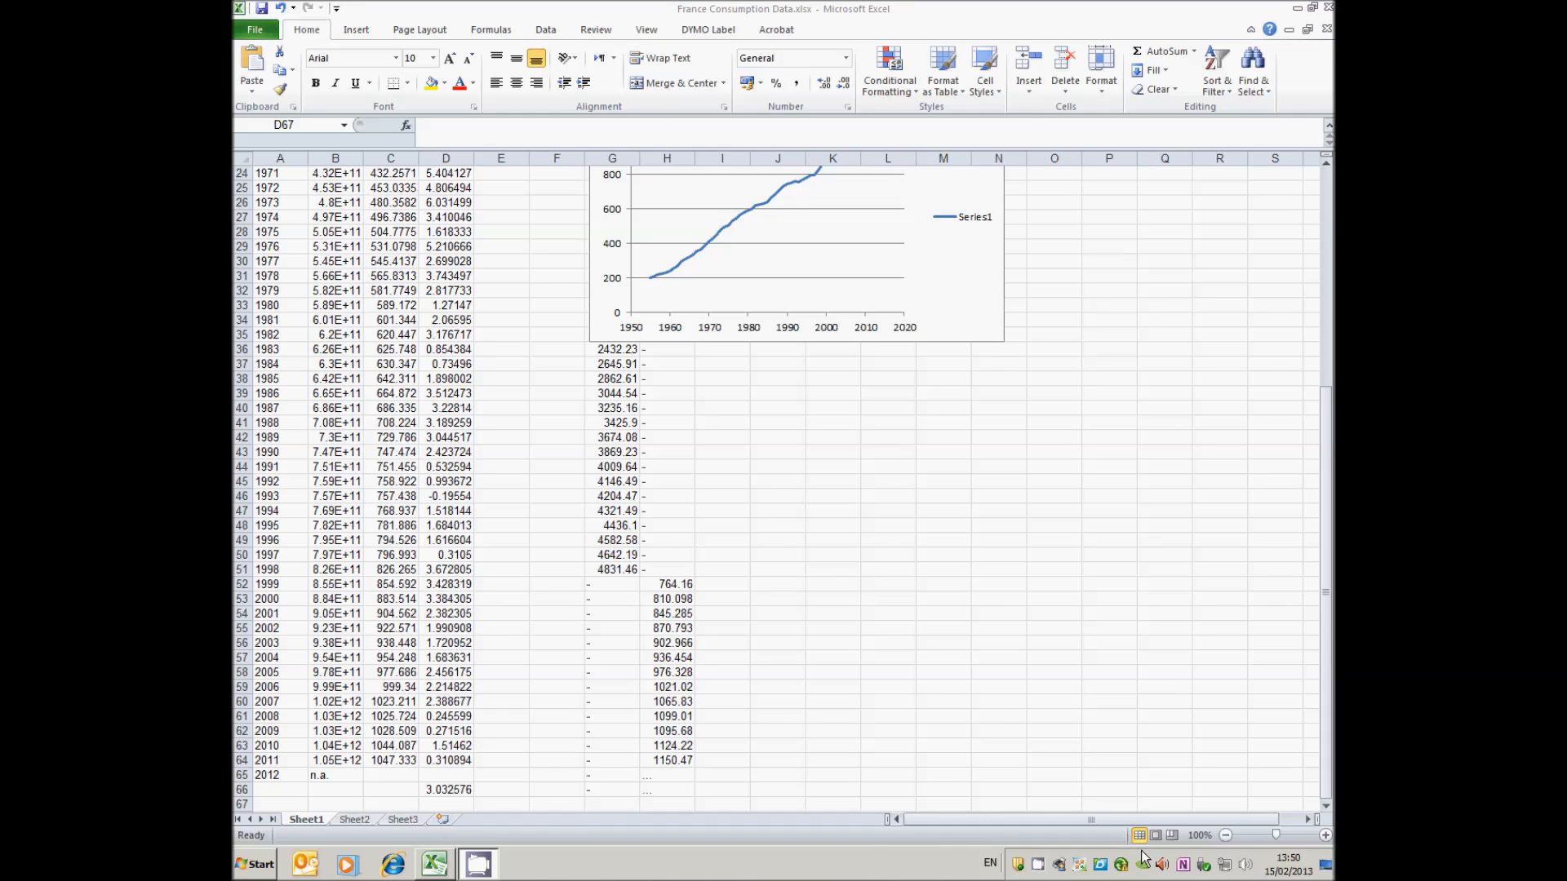
click(1040, 866)
click(1039, 867)
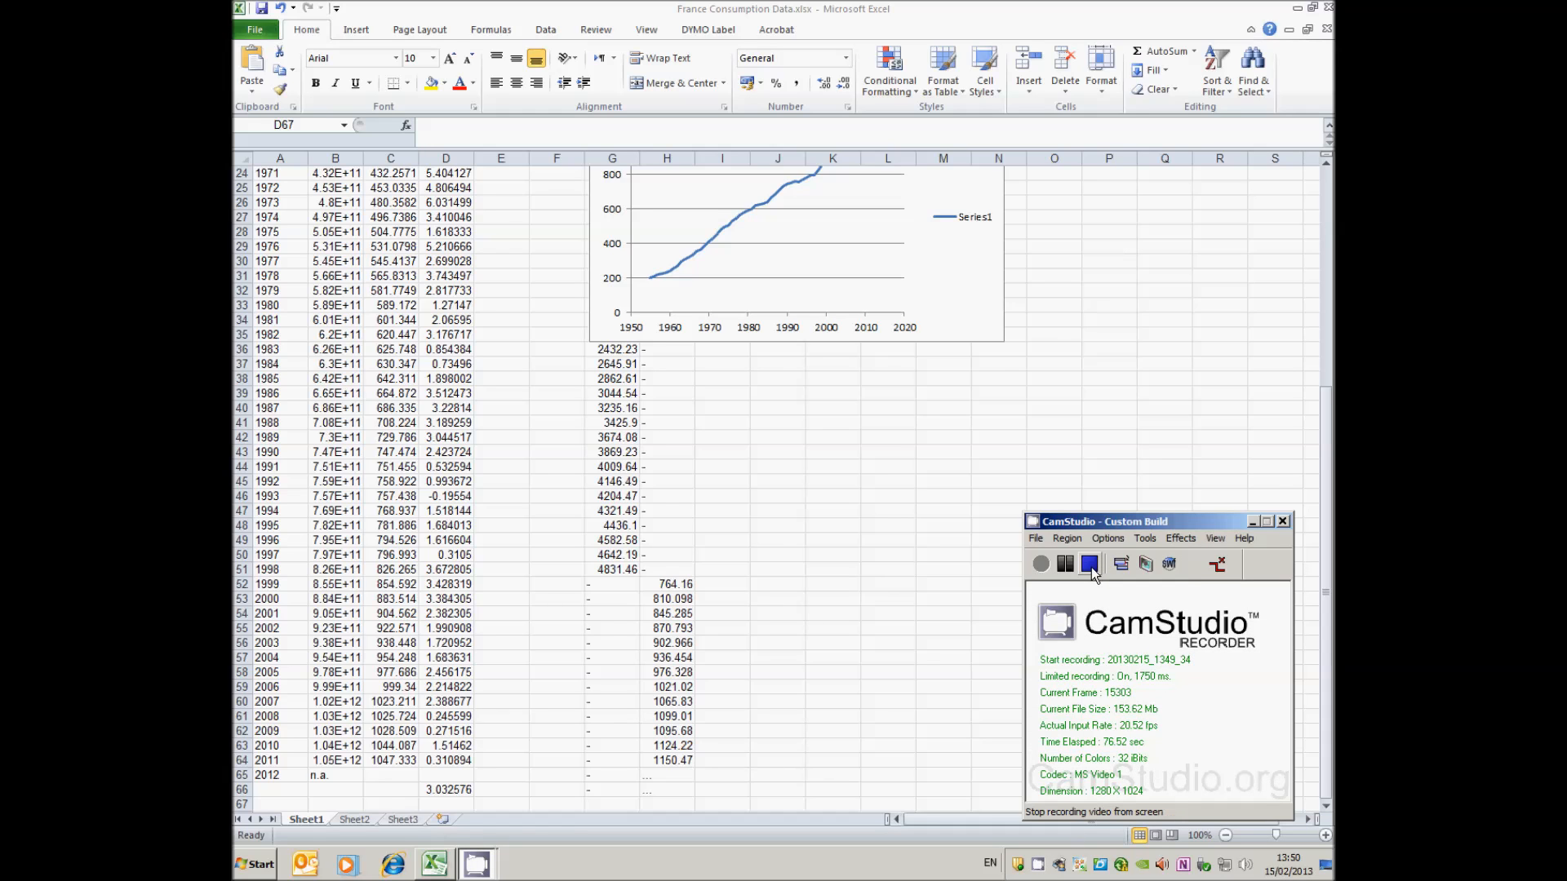